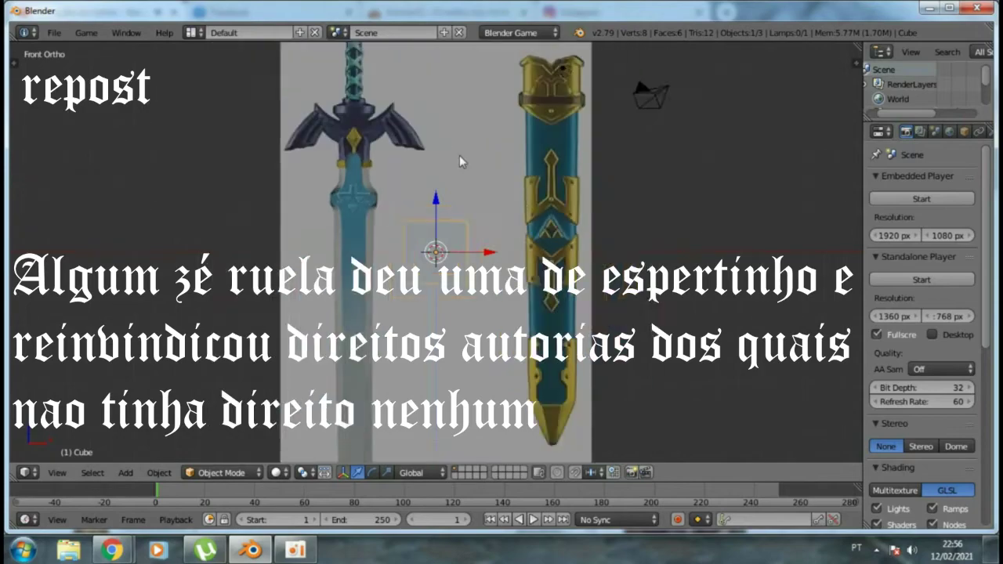
pyautogui.scroll(4, 459, 155)
# Shift the background reference image's X offset to 2.60 so the crossguard sits behind the cube
pyautogui.press('g')
pyautogui.rightClick(510, 137)
pyautogui.press('n')
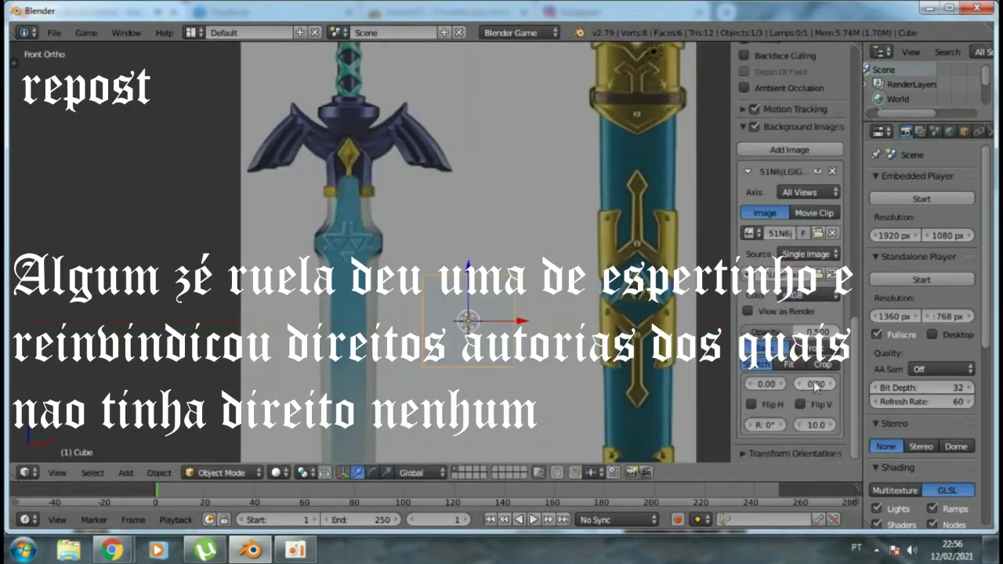
pyautogui.moveTo(771, 386)
pyautogui.mouseDown()
pyautogui.moveTo(798, 389)
pyautogui.moveTo(784, 387)
pyautogui.mouseUp()
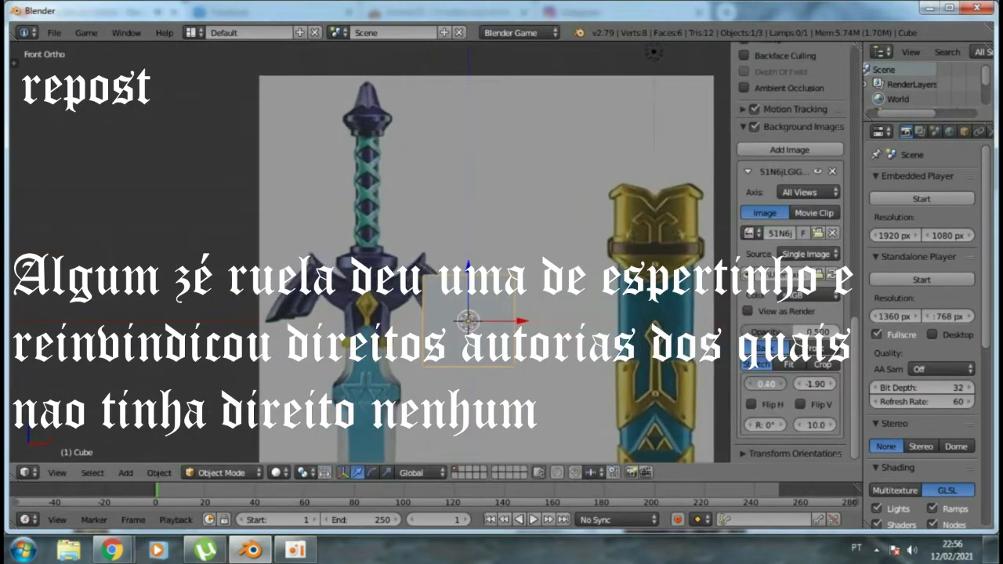
# Add a centre edge loop cut through the cube in Edit Mode
pyautogui.press('Tab')
pyautogui.scroll(2, 502, 235)
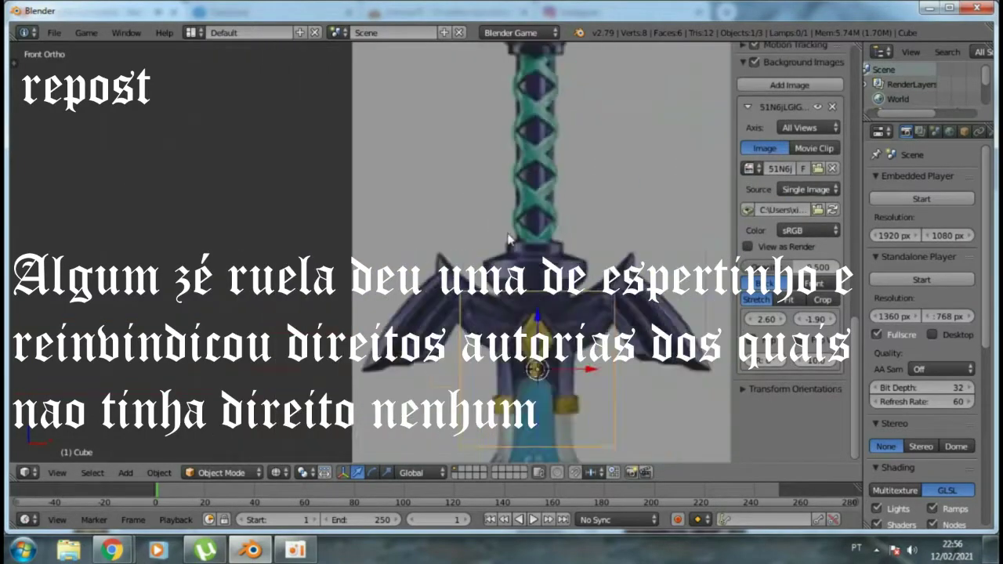
pyautogui.scroll(2, 517, 228)
pyautogui.hotkey('ctrl', 'r')
pyautogui.click(522, 225)
pyautogui.press('Tab')
pyautogui.scroll(-3, 792, 274)
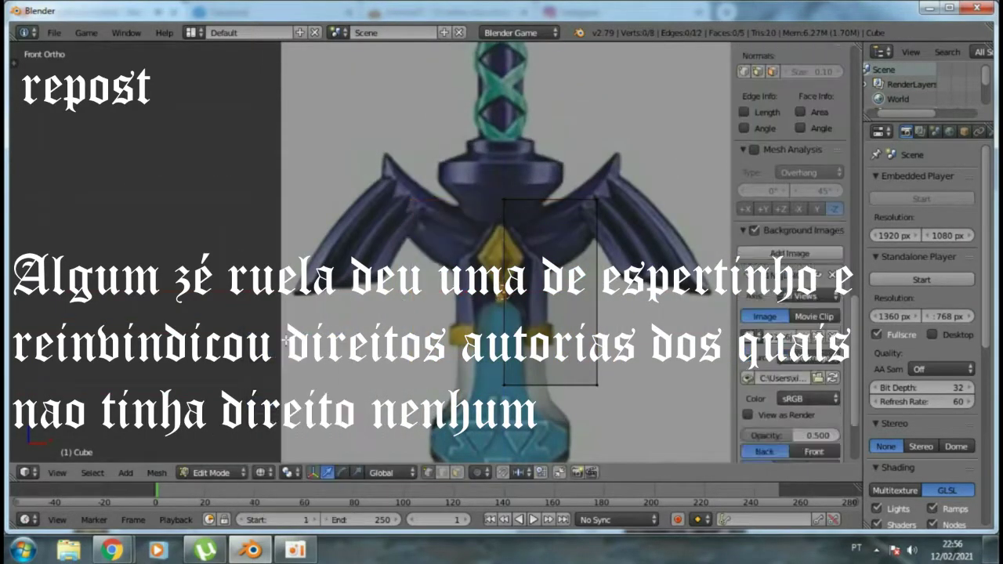
# Add a Mirror modifier with clipping to the cube and return to Edit Mode
pyautogui.click(930, 132)
pyautogui.click(914, 181)
pyautogui.click(689, 327)
pyautogui.press('Tab')
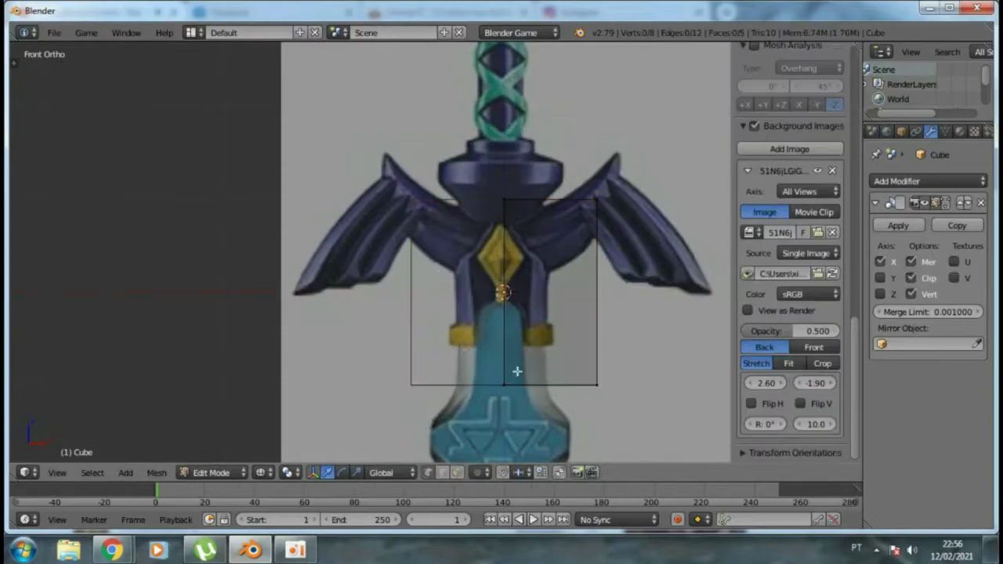
# Move the cube's right side face out toward the crossguard outline
pyautogui.rightClick(596, 228)
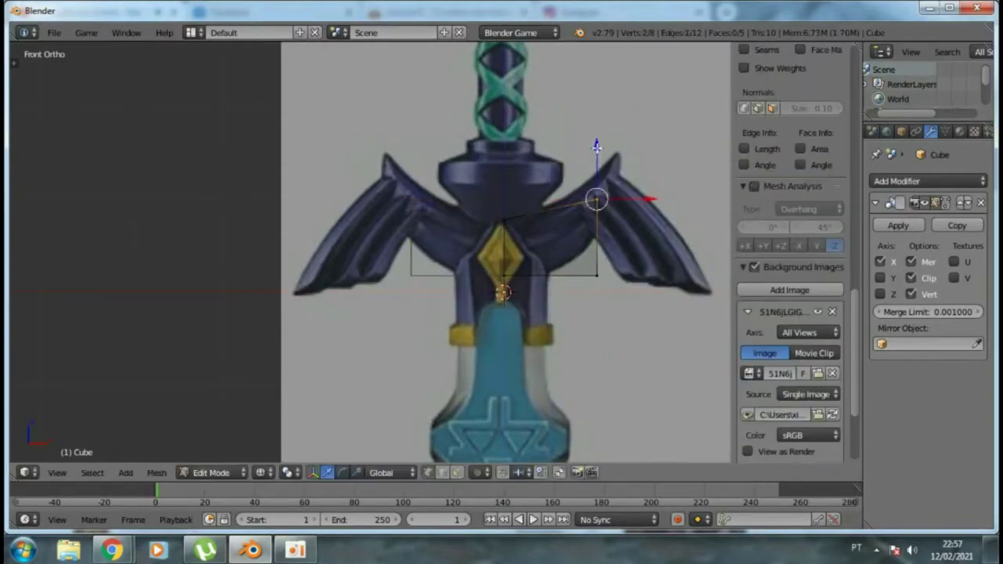
pyautogui.press('g')
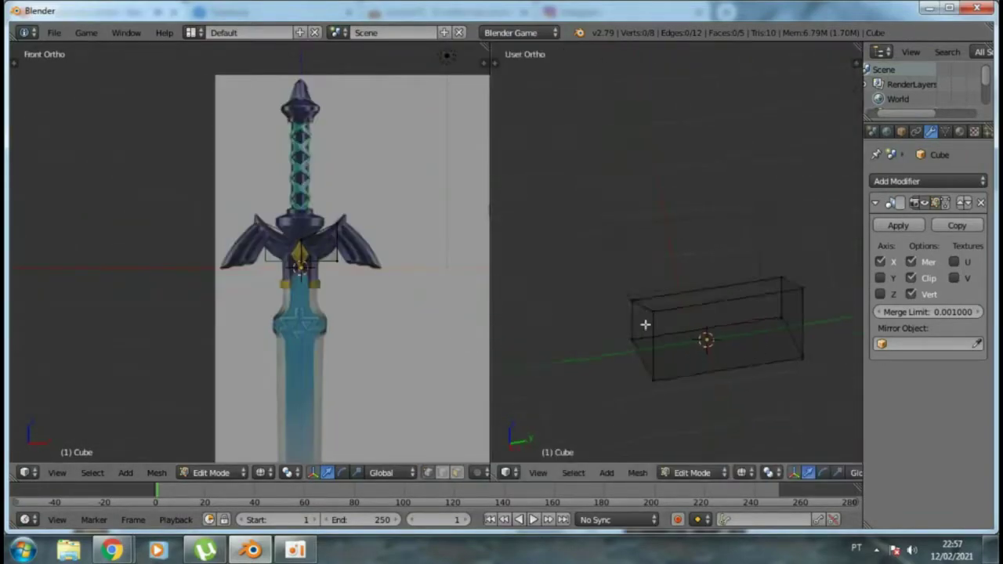
pyautogui.scroll(3, 392, 212)
pyautogui.scroll(3, 439, 212)
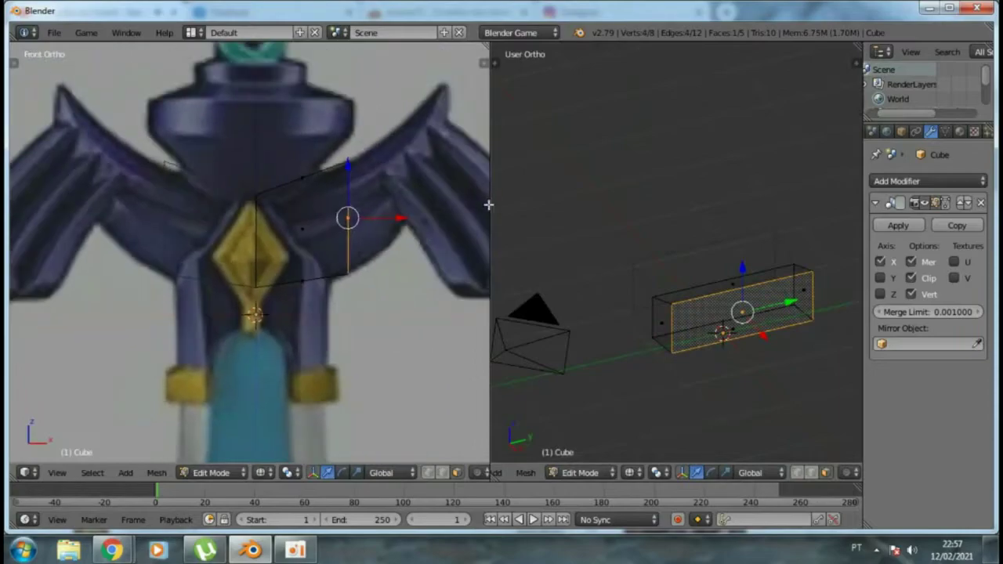
pyautogui.moveTo(489, 205); pyautogui.dragTo(534, 206)
pyautogui.click(442, 202)
pyautogui.keyDown('shift'); pyautogui.moveTo(442, 201); pyautogui.dragTo(383, 240, button='middle'); pyautogui.keyUp('shift')
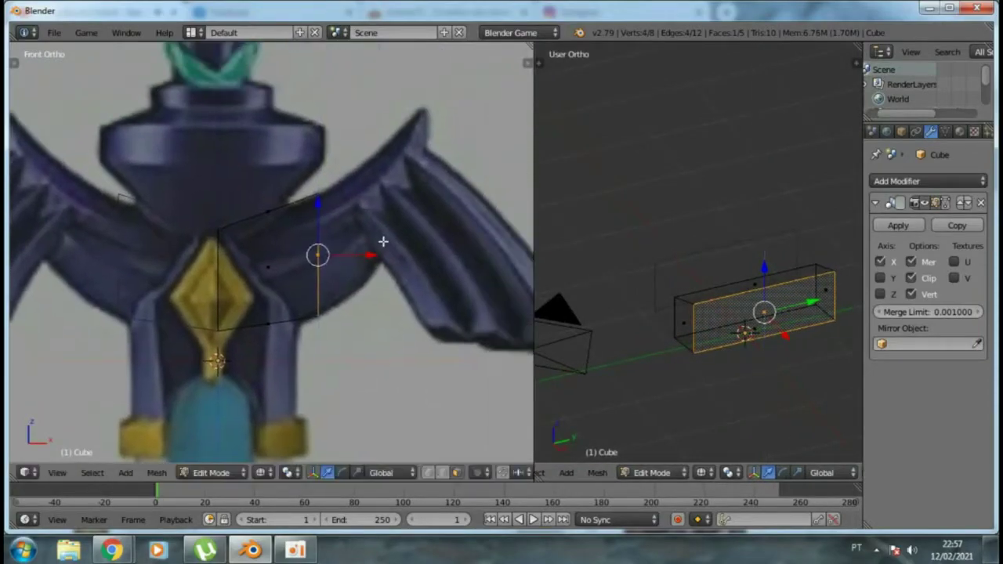
# Extrude and scale the side face up toward the wing, aligning its edges to the outline
pyautogui.press('e')
pyautogui.click(479, 221)
pyautogui.press('s')
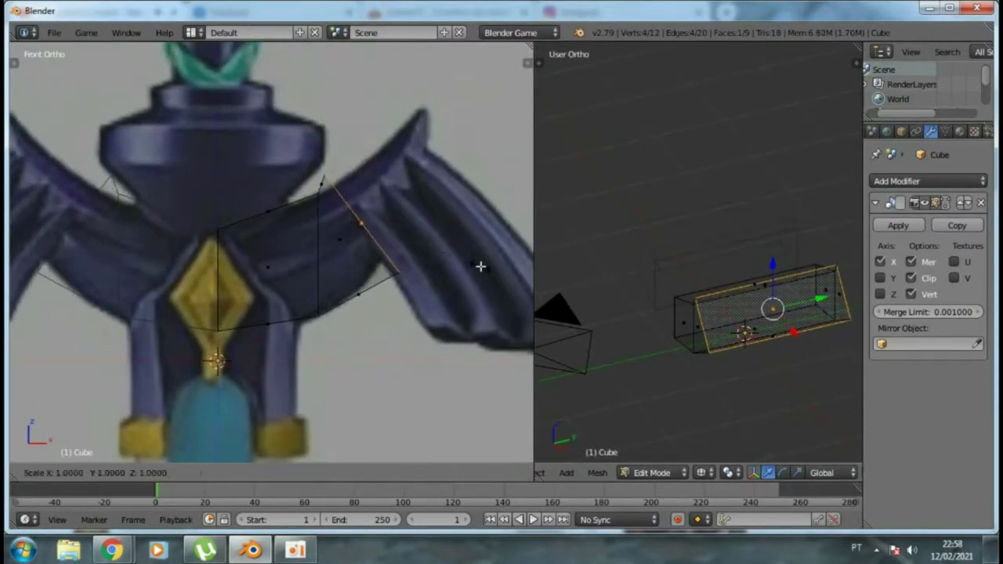
pyautogui.scroll(1, 365, 232)
pyautogui.rightClick(374, 155)
pyautogui.rightClick(444, 222)
pyautogui.press('g')
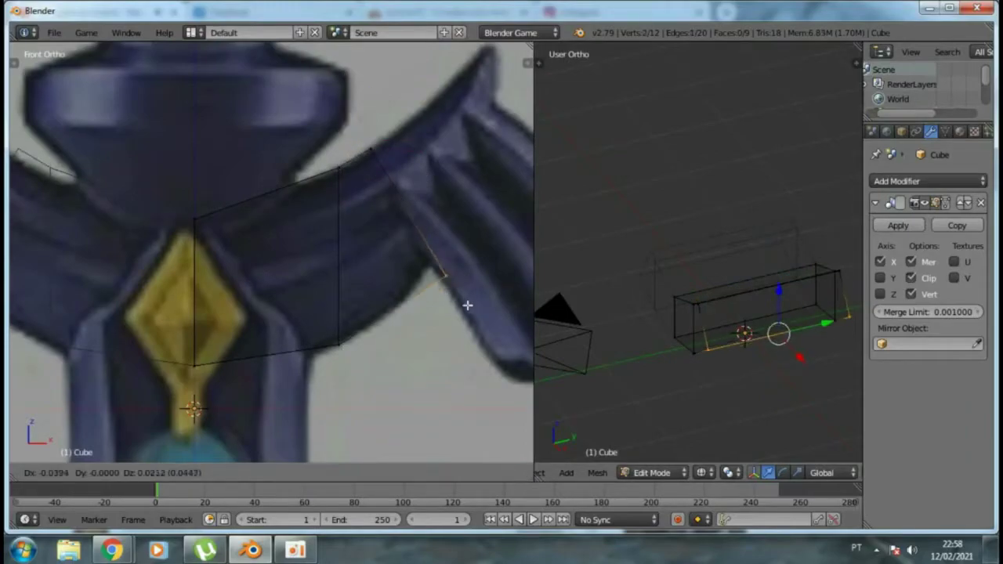
pyautogui.keyDown('shift'); pyautogui.rightClick(412, 231); pyautogui.keyUp('shift')
pyautogui.keyDown('shift'); pyautogui.moveTo(467, 240); pyautogui.dragTo(400, 256, button='middle'); pyautogui.keyUp('shift')
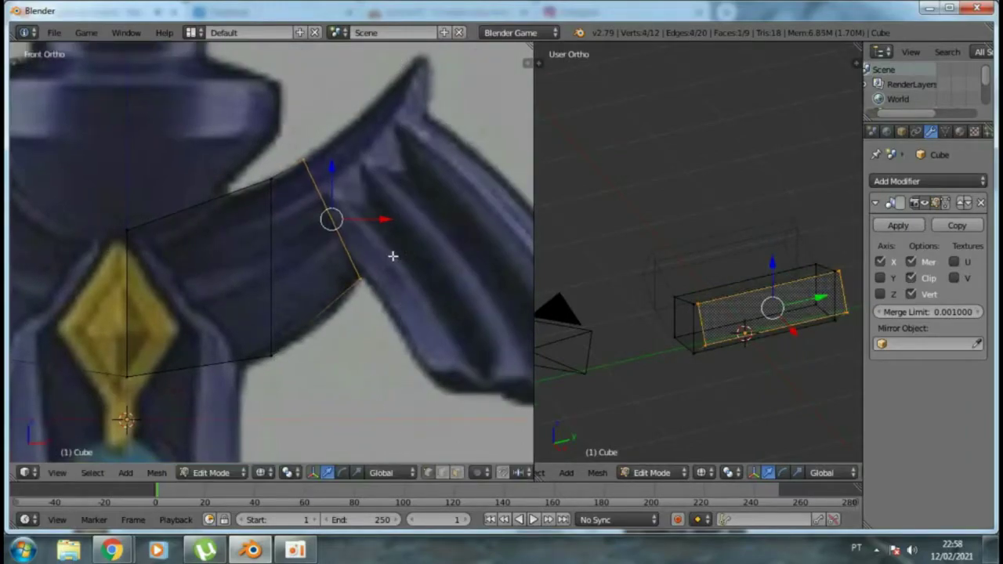
# Extrude the end face further along the wing and match the new section's edges to the reference
pyautogui.press('e')
pyautogui.click(439, 196)
pyautogui.keyDown('shift'); pyautogui.moveTo(439, 196); pyautogui.dragTo(340, 256, button='middle'); pyautogui.keyUp('shift')
pyautogui.rightClick(328, 180)
pyautogui.press('g')
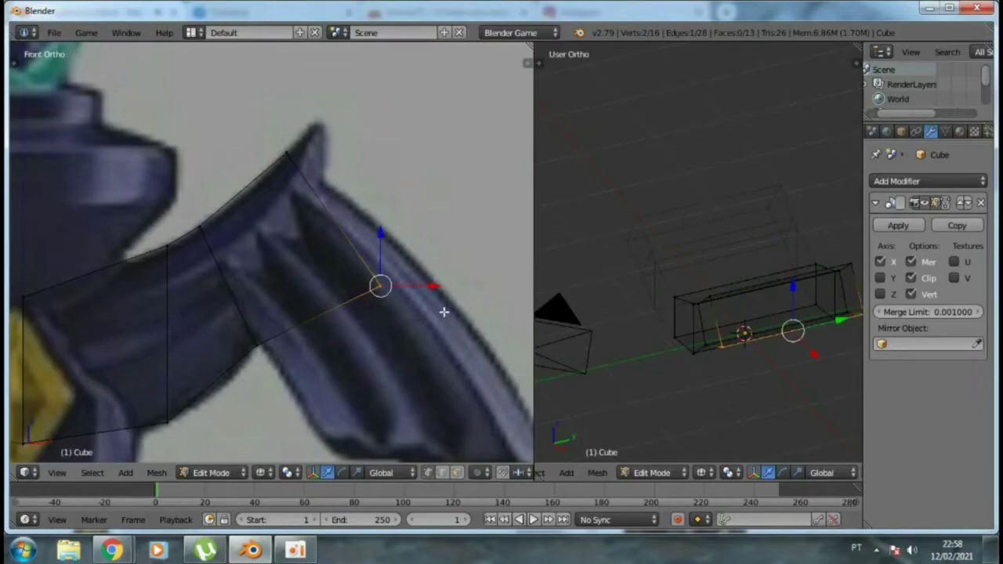
pyautogui.rightClick(385, 206)
pyautogui.moveTo(268, 135); pyautogui.dragTo(352, 166)
pyautogui.press('e')
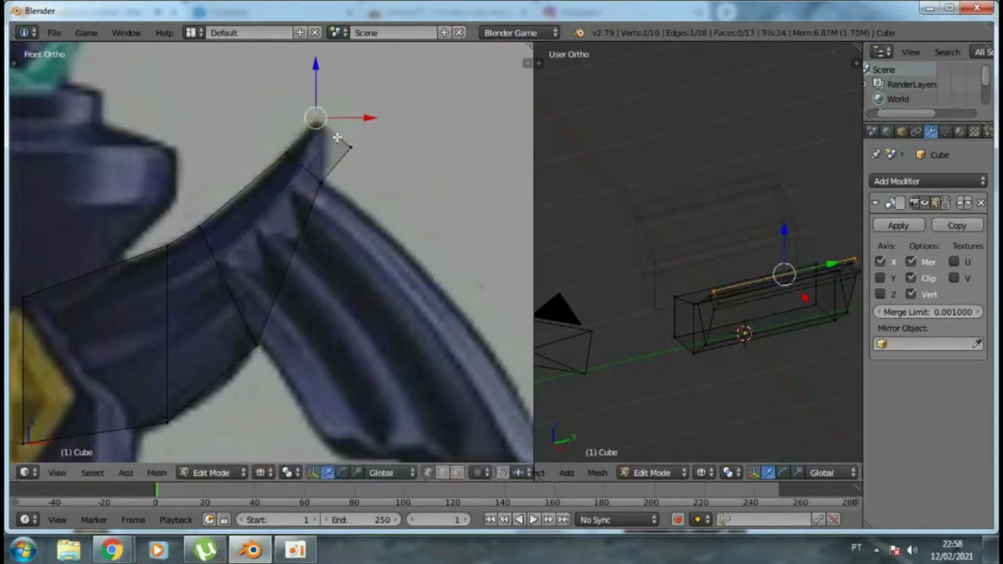
# Scale the whole crossguard mesh along Y to make it thinner, in solid shading
pyautogui.press('z')
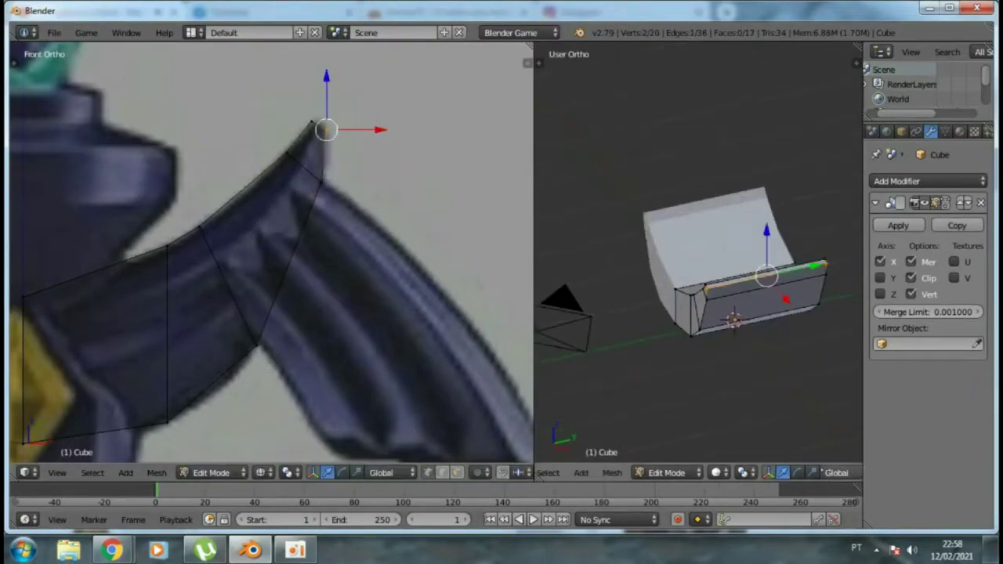
pyautogui.press('a')
pyautogui.press('s')
pyautogui.press('y')
pyautogui.click(751, 268)
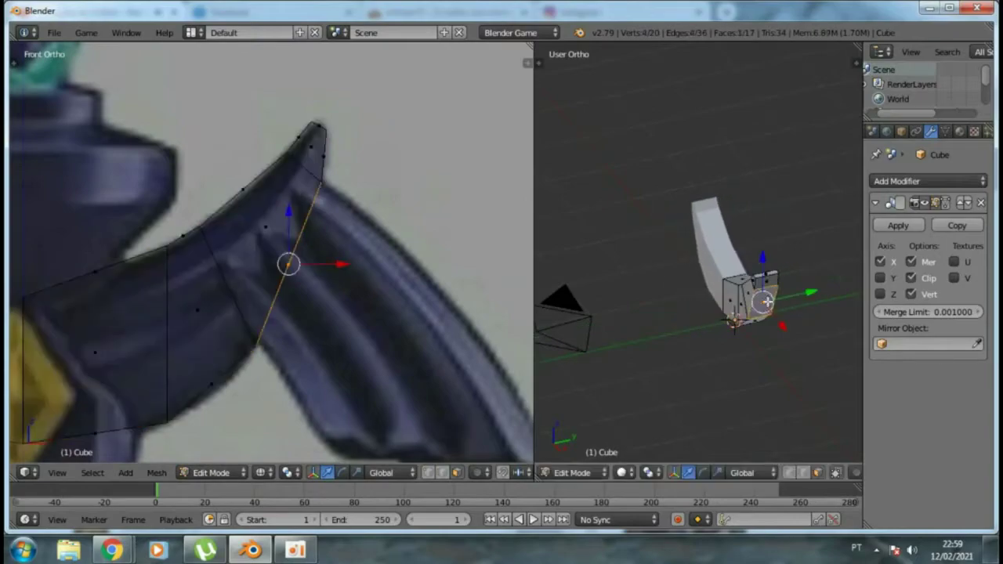
# Reposition the wing's edges along the outline toward the wing tip
pyautogui.keyDown('shift'); pyautogui.moveTo(410, 197); pyautogui.dragTo(431, 214, button='middle'); pyautogui.keyUp('shift')
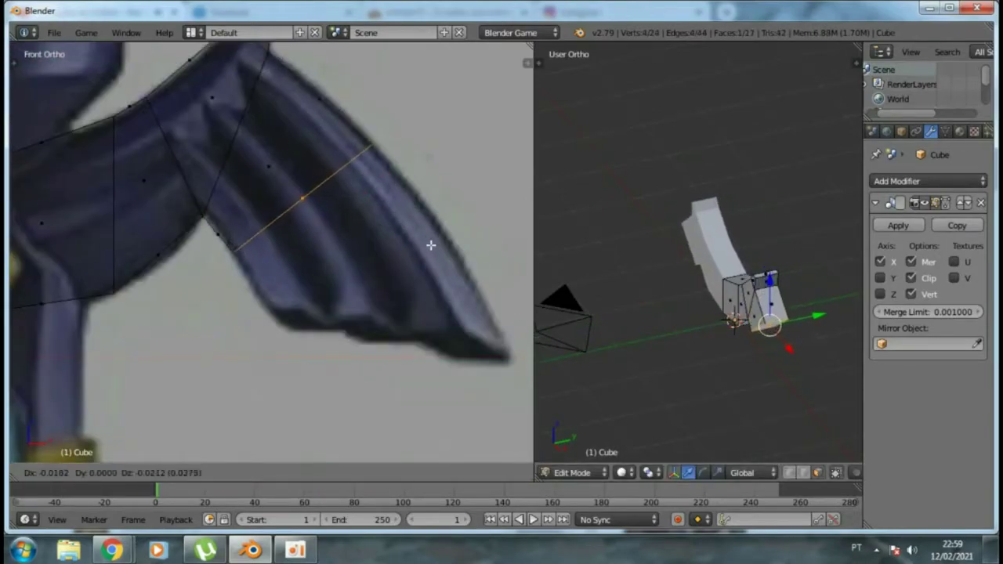
pyautogui.click(473, 305)
pyautogui.keyDown('shift'); pyautogui.moveTo(473, 305); pyautogui.dragTo(387, 192, button='middle'); pyautogui.keyUp('shift')
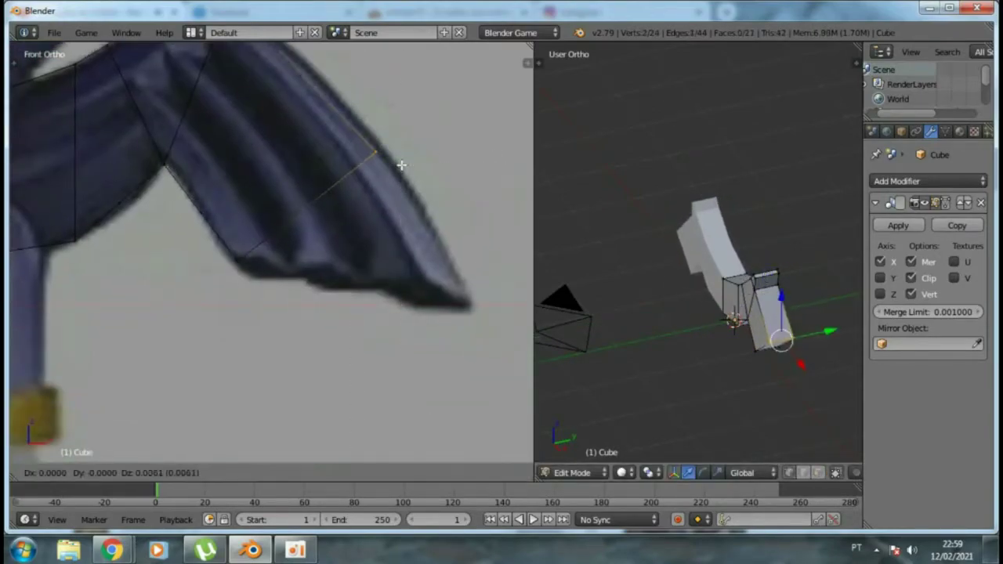
pyautogui.click(401, 165)
pyautogui.press('a')
pyautogui.keyDown('shift'); pyautogui.moveTo(352, 236); pyautogui.dragTo(352, 205, button='middle'); pyautogui.keyUp('shift')
# Extrude the outer edge down the second prong to form the wing tip
pyautogui.rightClick(397, 218)
pyautogui.press('e')
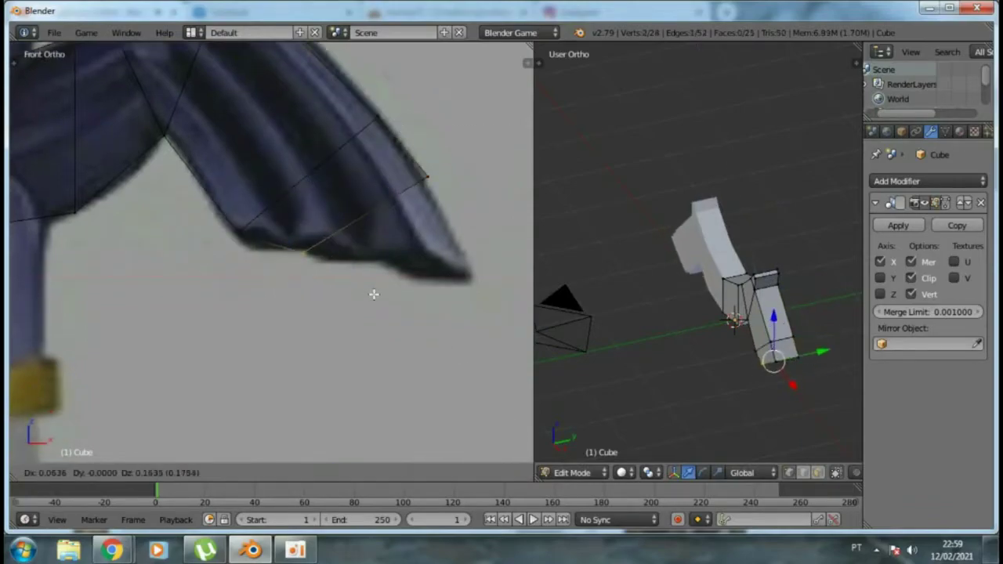
pyautogui.press('e')
pyautogui.click(489, 286)
pyautogui.press('g')
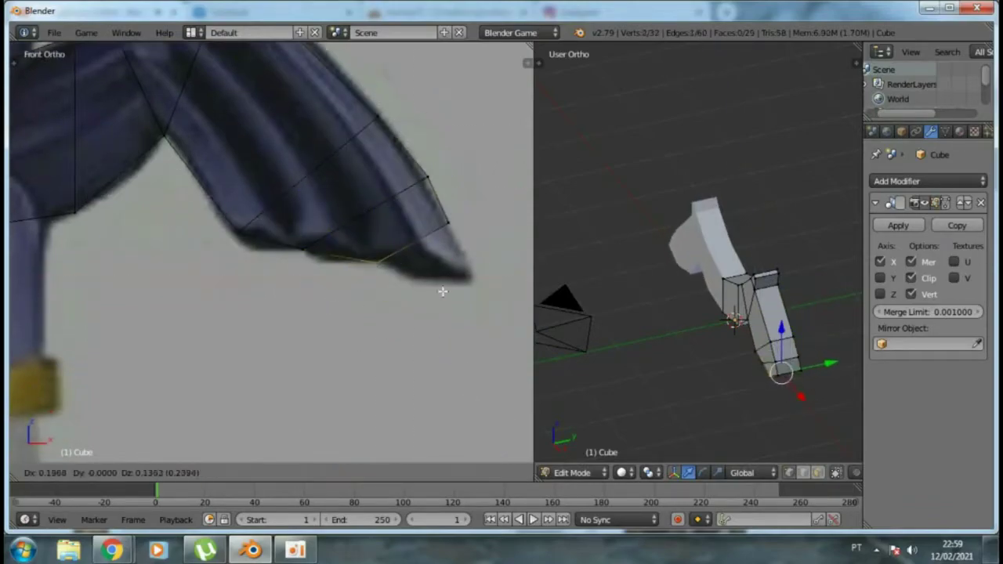
pyautogui.press('e')
pyautogui.click(502, 308)
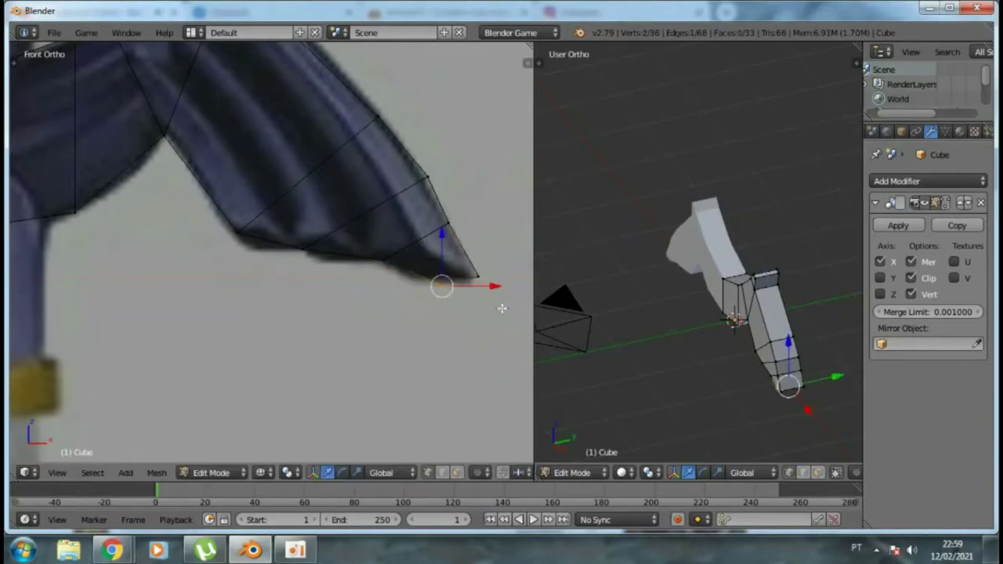
# Finish the last wing-tip move, inspect the whole crossguard, and return to front view
pyautogui.click(469, 315)
pyautogui.scroll(-5, 259, 269)
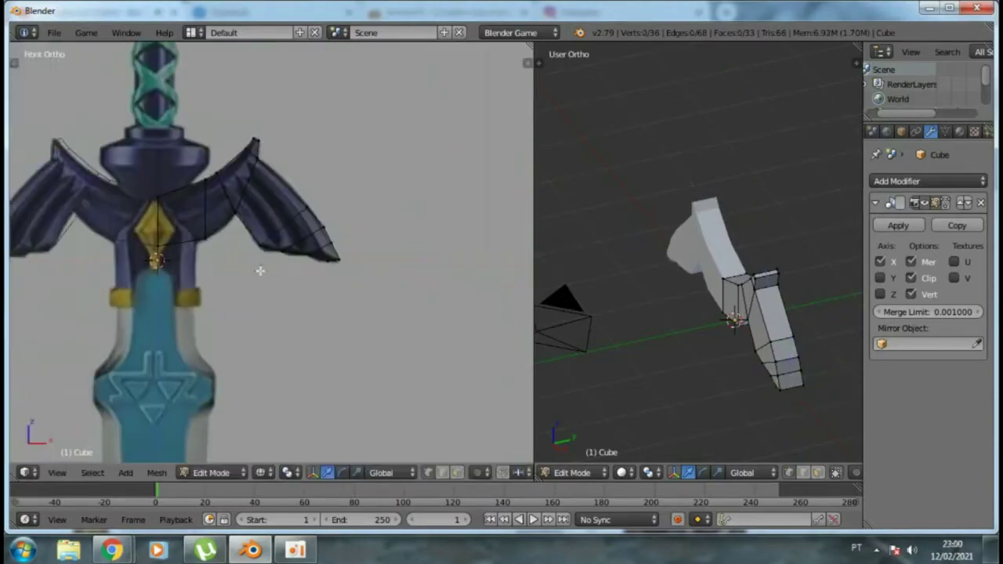
pyautogui.scroll(3, 326, 149)
pyautogui.click(332, 186)
pyautogui.keyDown('shift'); pyautogui.moveTo(332, 186); pyautogui.dragTo(373, 133, button='middle'); pyautogui.keyUp('shift')
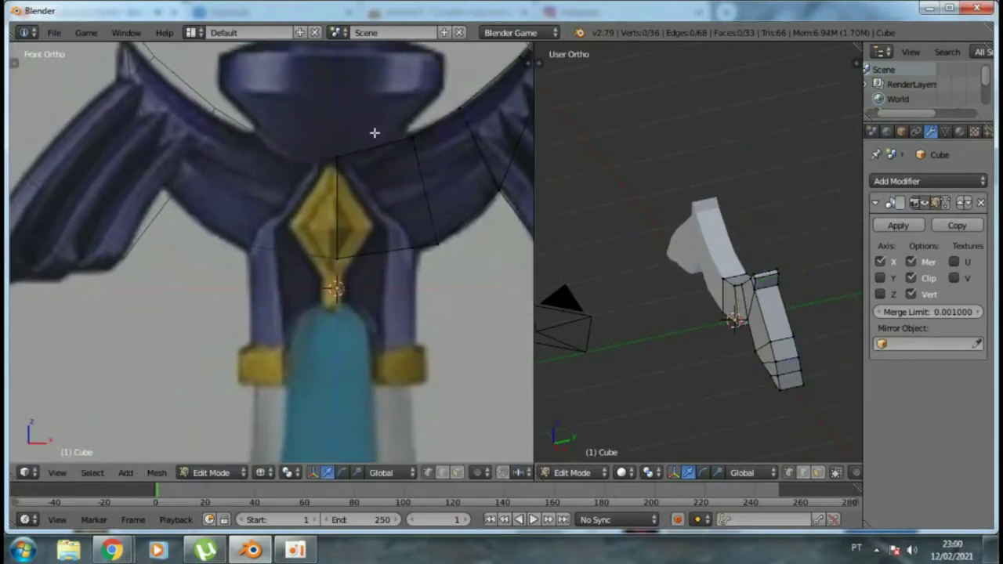
pyautogui.scroll(-2, 374, 132)
pyautogui.moveTo(666, 235); pyautogui.dragTo(726, 245, button='middle')
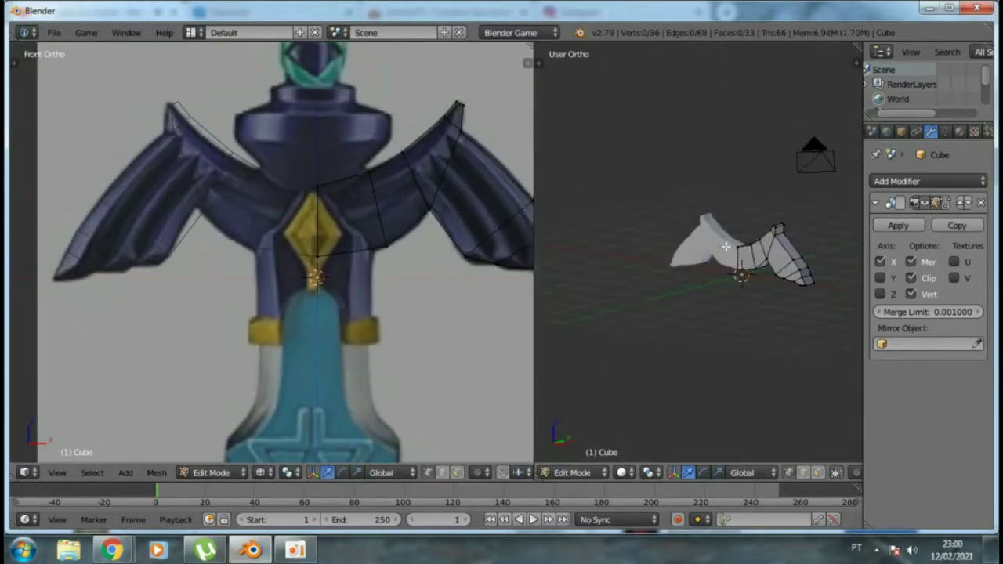
pyautogui.press('KP_1')
# Apply the Mirror modifier in Object Mode to make the crossguard one mesh
pyautogui.click(909, 225)
pyautogui.press('Tab')
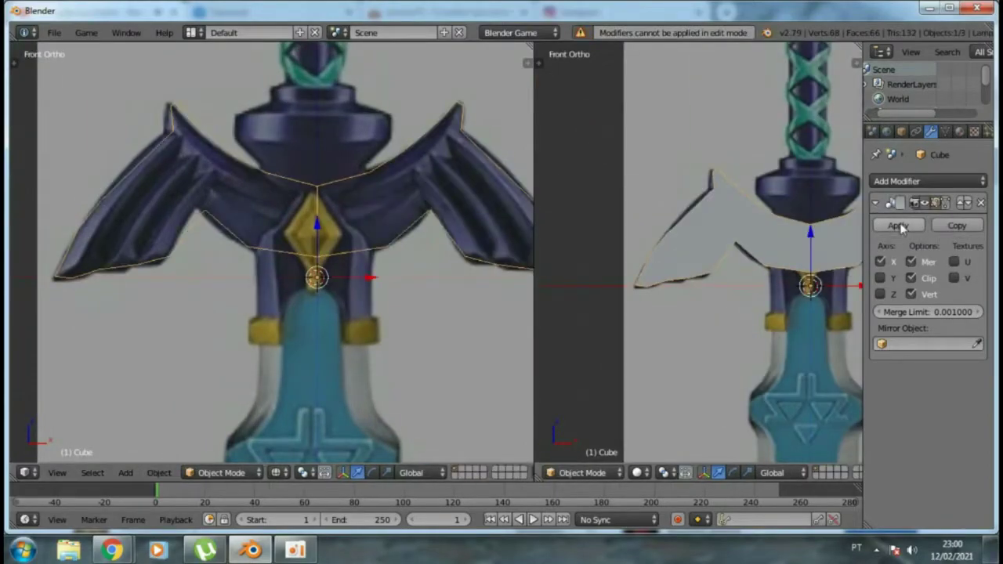
pyautogui.click(909, 225)
# Add a new circle mesh at the crossguard's centre
pyautogui.moveTo(620, 280)
pyautogui.mouseDown(button='middle')
pyautogui.moveTo(683, 256)
pyautogui.moveTo(679, 223)
pyautogui.mouseUp(button='middle')
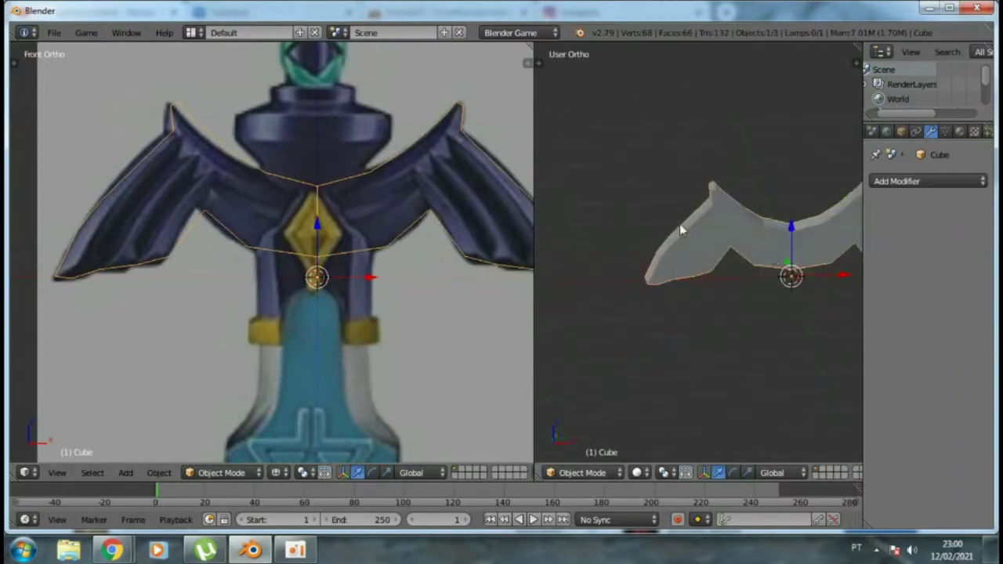
pyautogui.press('t')
pyautogui.hotkey('shift', 'a')
pyautogui.click(725, 253)
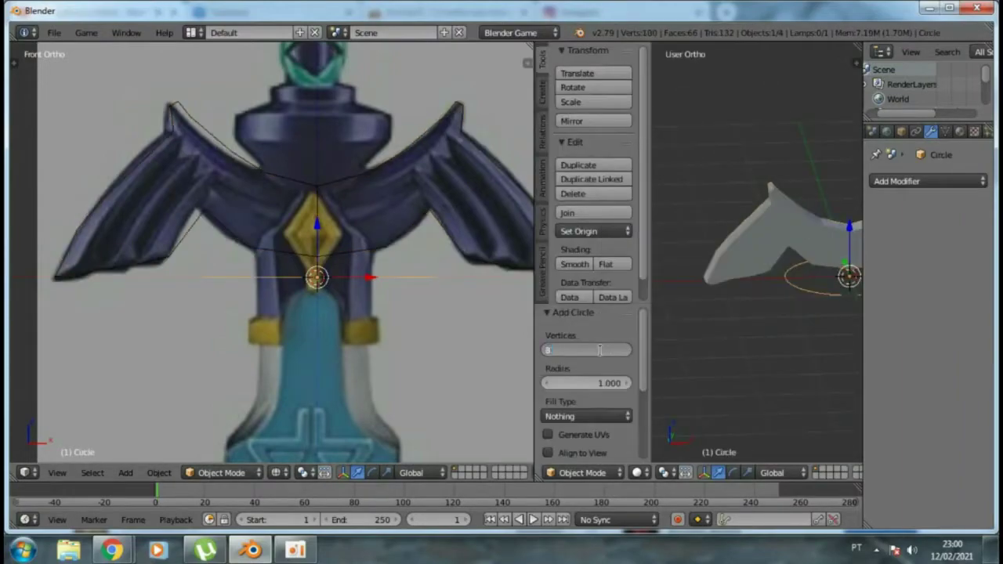
# Move the new circle up into position over the hilt on the reference
pyautogui.press('g')
pyautogui.click(314, 139)
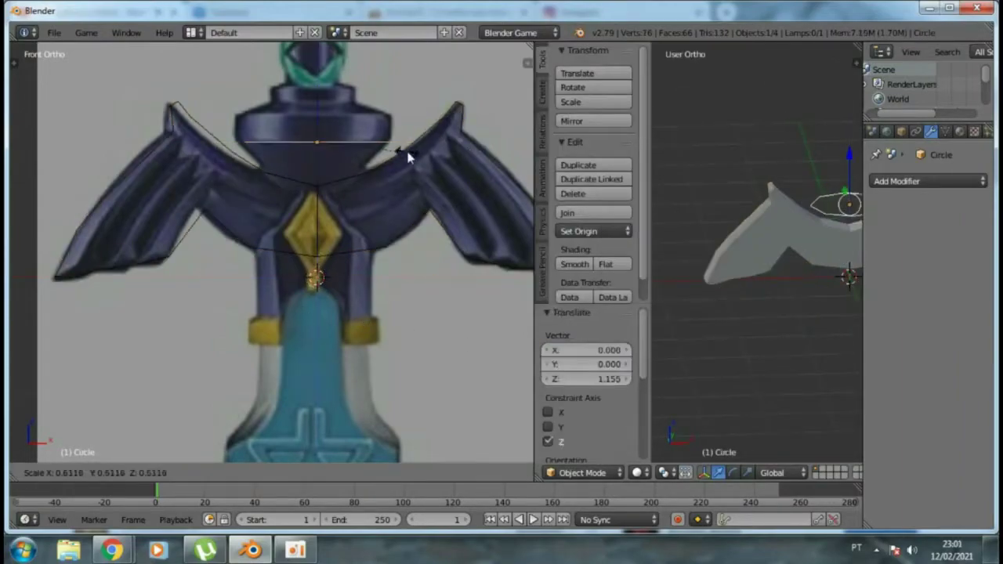
pyautogui.scroll(2, 403, 152)
pyautogui.press('t')
pyautogui.moveTo(685, 215); pyautogui.dragTo(705, 236, button='middle')
pyautogui.keyDown('shift'); pyautogui.moveTo(310, 154); pyautogui.dragTo(325, 157, button='middle'); pyautogui.keyUp('shift')
pyautogui.press('g')
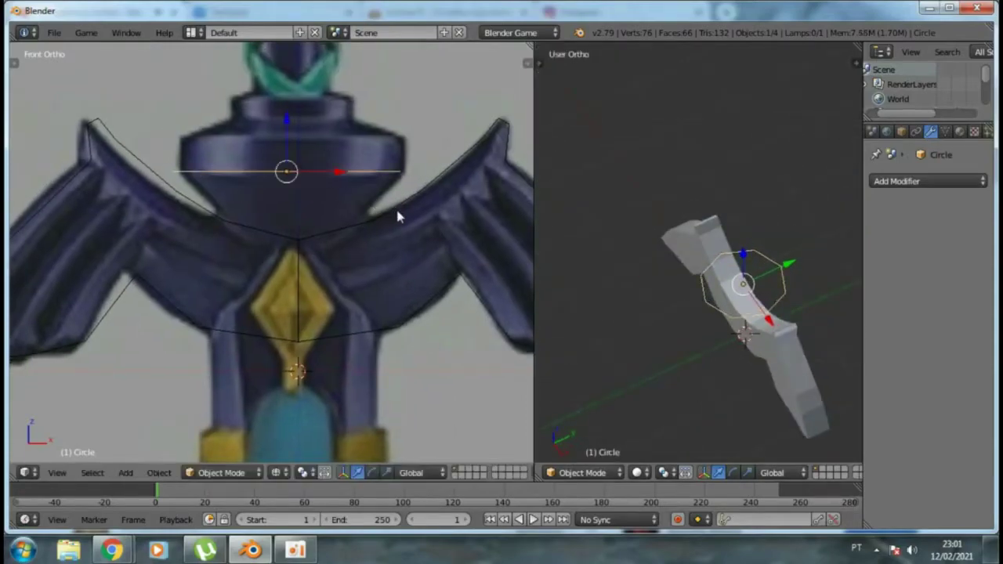
# Select the octagonal ring, enter Edit Mode, and extrude it upward to start the guard collar
pyautogui.rightClick(399, 206)
pyautogui.scroll(3, 600, 264)
pyautogui.scroll(-3, 599, 264)
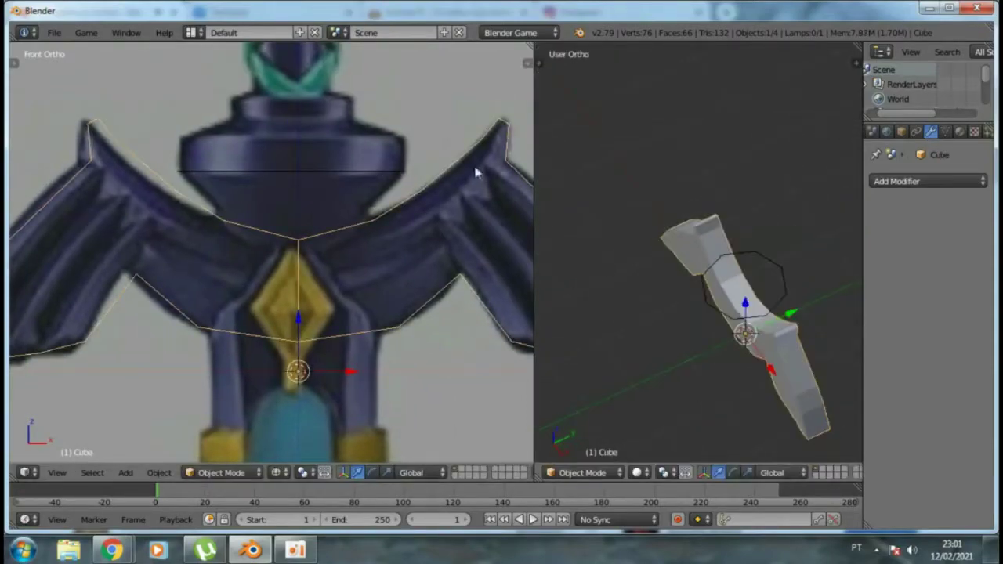
pyautogui.rightClick(400, 170)
pyautogui.press('Tab')
pyautogui.press('e')
pyautogui.press('z')
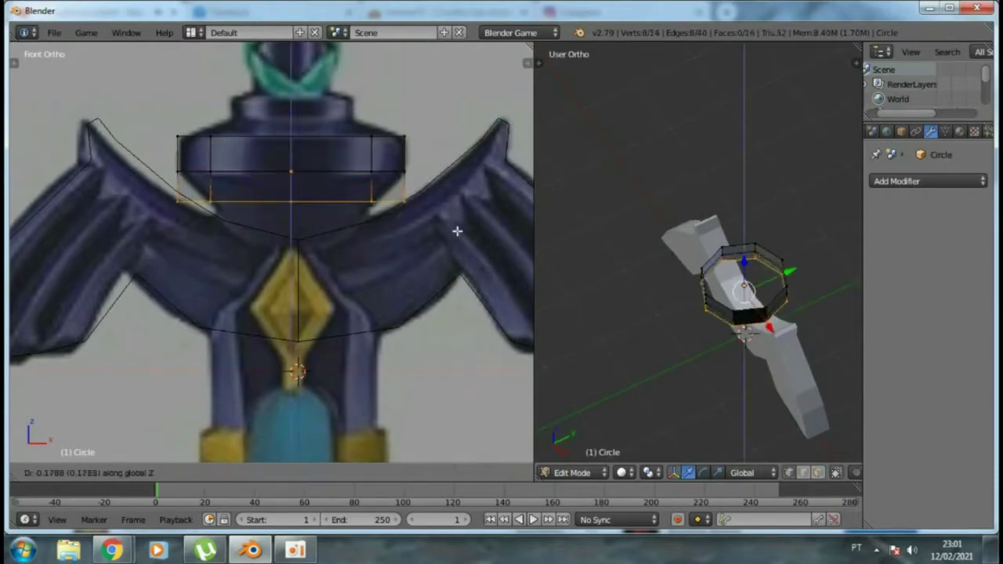
pyautogui.click(457, 231)
# Extrude and scale narrowed rings to shape the guard collar and its top edge
pyautogui.press('e')
pyautogui.press('z')
pyautogui.click(368, 251)
pyautogui.press('s')
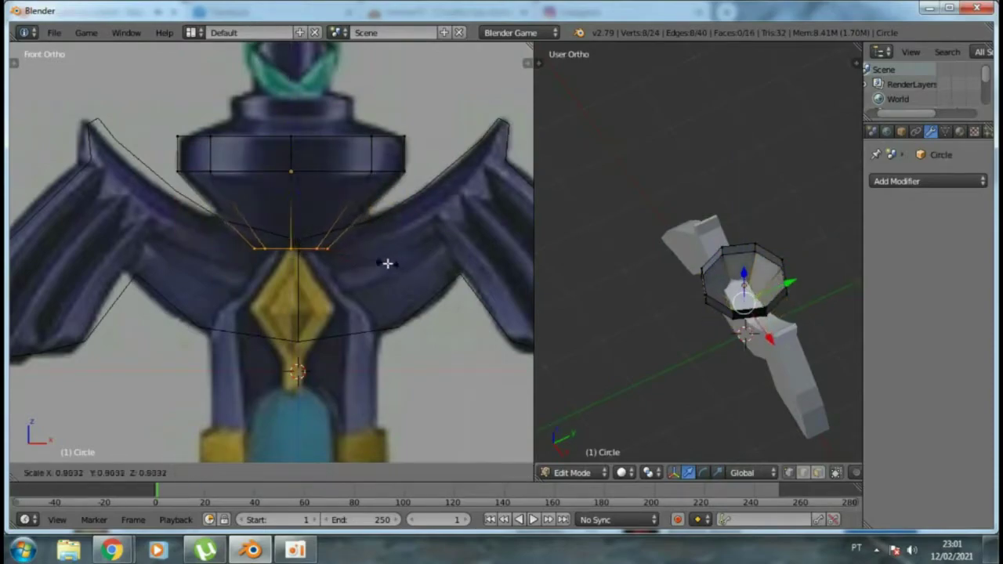
pyautogui.keyDown('shift'); pyautogui.scroll(2, 376, 204); pyautogui.keyUp('shift')
pyautogui.keyDown('alt'); pyautogui.rightClick(354, 182); pyautogui.keyUp('alt')
pyautogui.press('e')
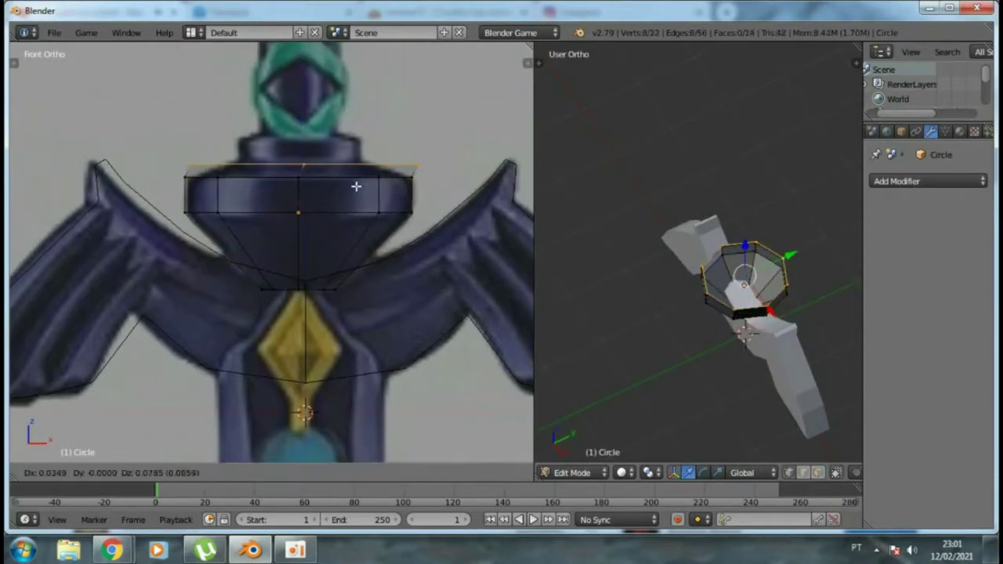
pyautogui.click(385, 185)
pyautogui.press('e')
pyautogui.click(368, 141)
# Extrude and slightly resize rings up the length of the wrapped grip
pyautogui.moveTo(706, 251); pyautogui.dragTo(796, 315, button='middle')
pyautogui.press('s')
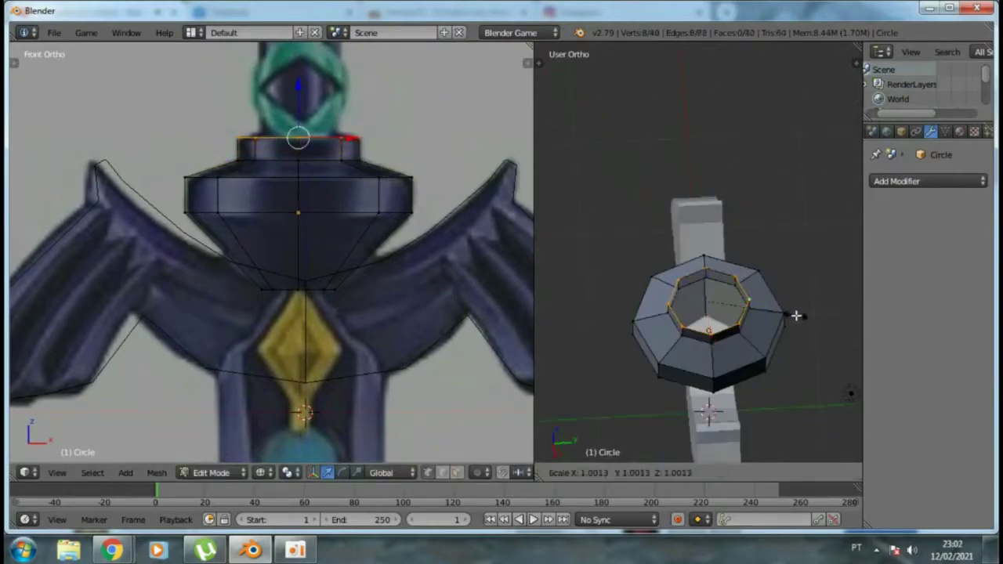
pyautogui.keyDown('shift'); pyautogui.scroll(2, 433, 177); pyautogui.keyUp('shift')
pyautogui.press('e')
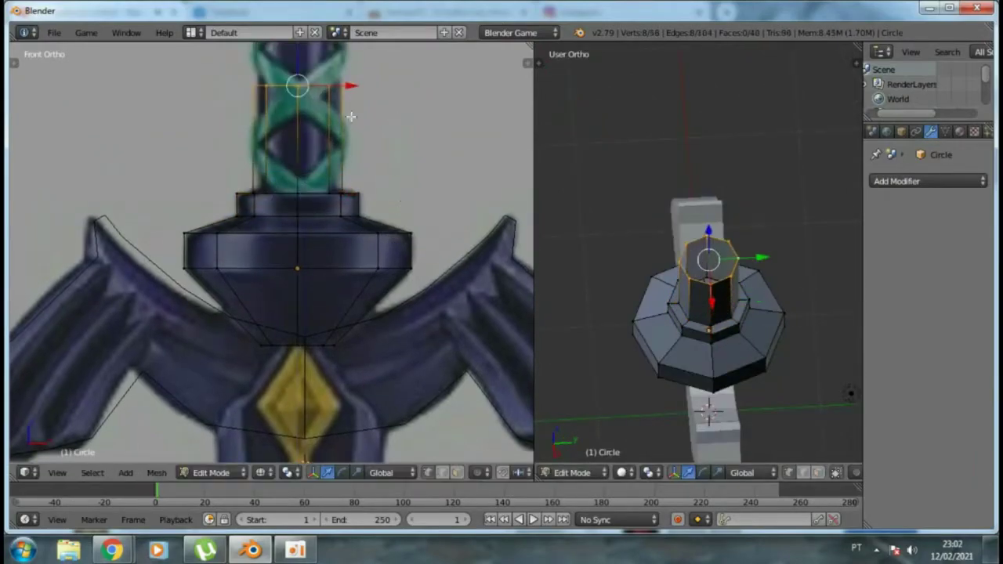
pyautogui.click(369, 94)
pyautogui.scroll(-4, 307, 287)
pyautogui.press('e')
pyautogui.click(765, 145)
pyautogui.press('s')
pyautogui.click(773, 162)
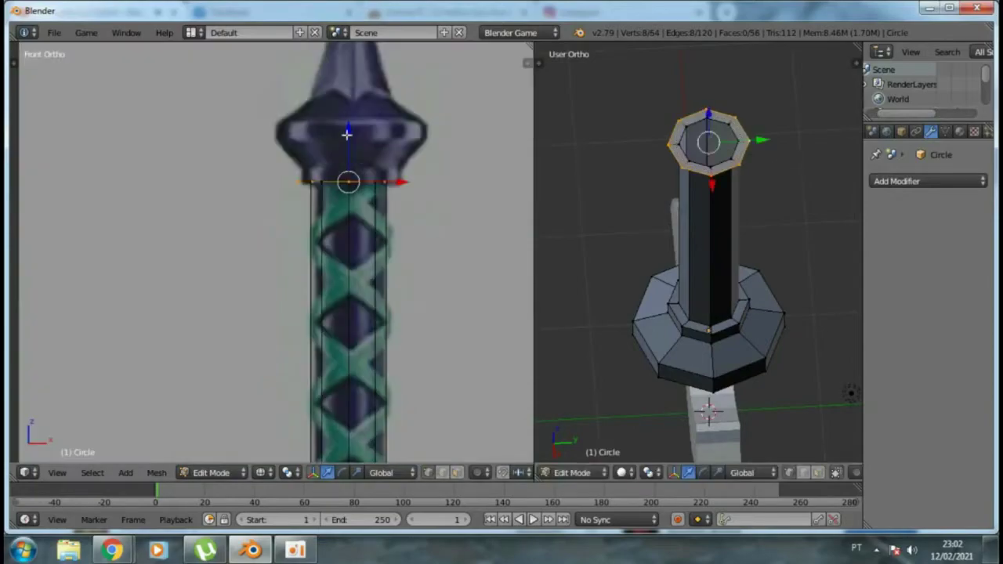
# Extrude and narrow rings at the top of the grip to form the pommel
pyautogui.scroll(3, 440, 231)
pyautogui.press('e')
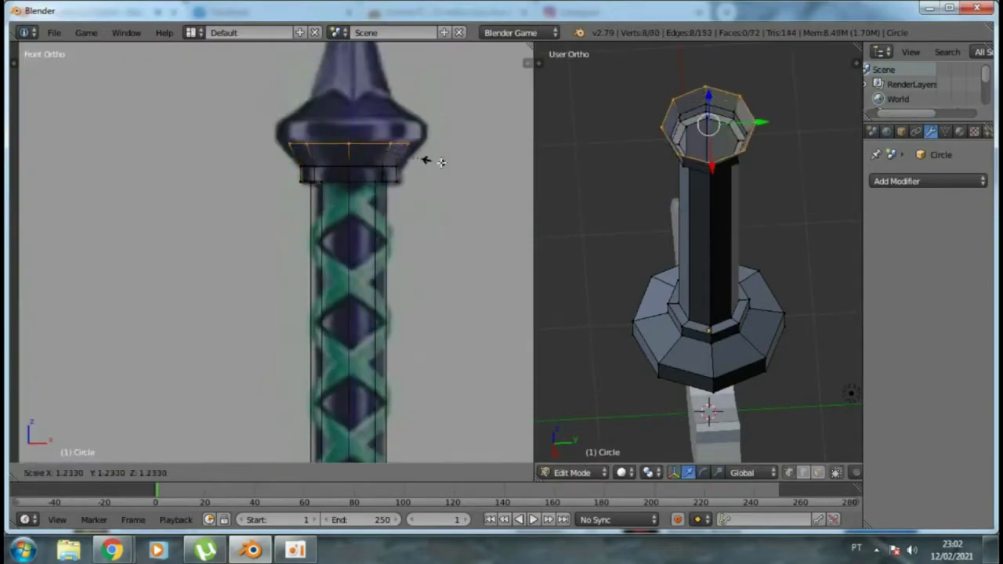
pyautogui.click(441, 162)
pyautogui.press('e')
pyautogui.keyDown('shift'); pyautogui.scroll(3, 423, 204); pyautogui.keyUp('shift')
pyautogui.press('e')
pyautogui.click(453, 217)
pyautogui.press('s')
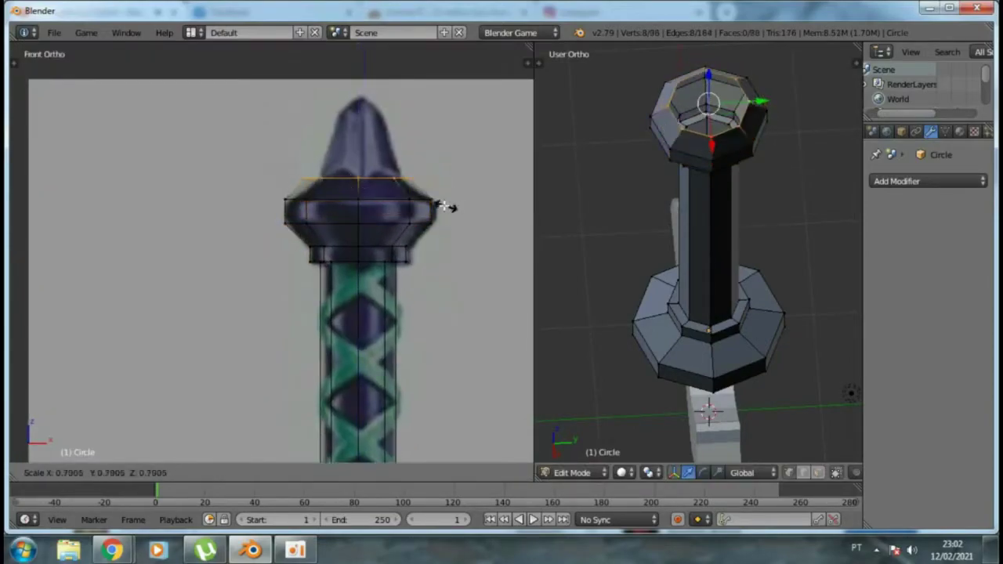
pyautogui.click(427, 200)
pyautogui.press('e')
pyautogui.press('s')
pyautogui.click(442, 134)
# Extrude the last ring up to the spike's point and exit Edit Mode
pyautogui.scroll(3, 478, 185)
pyautogui.press('e')
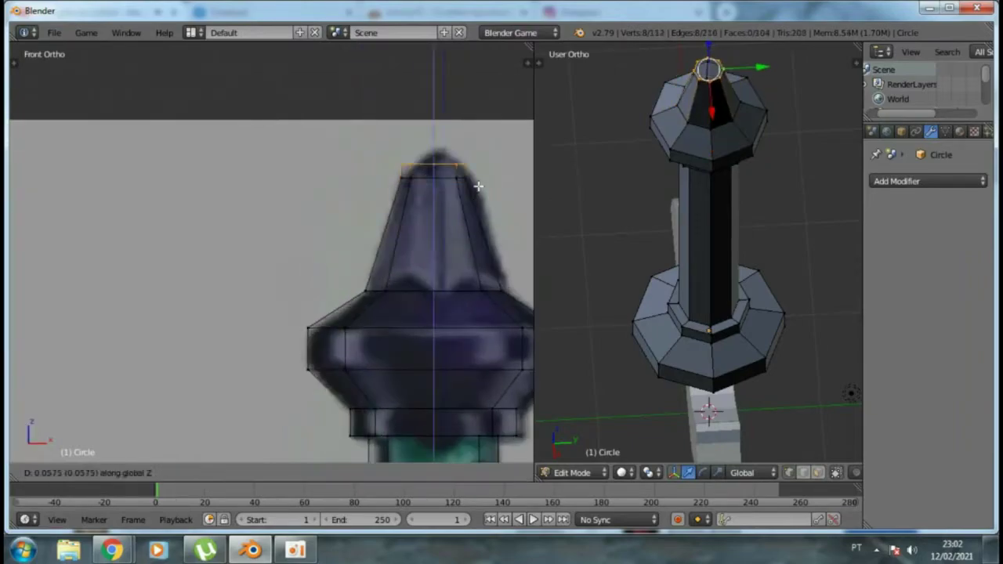
pyautogui.scroll(2, 462, 184)
pyautogui.scroll(2, 627, 189)
pyautogui.scroll(-2, 704, 206)
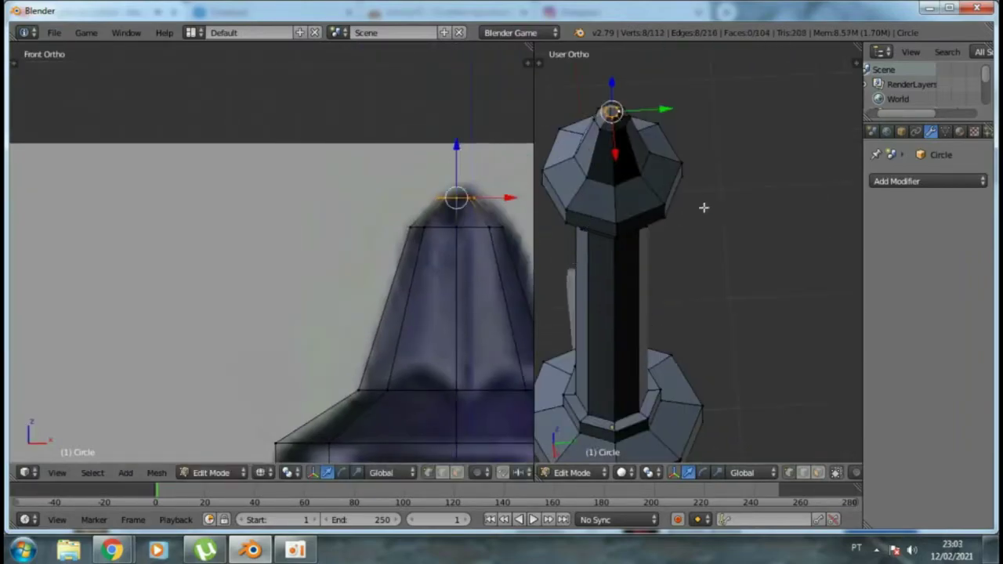
pyautogui.scroll(5, 674, 179)
pyautogui.scroll(-4, 674, 179)
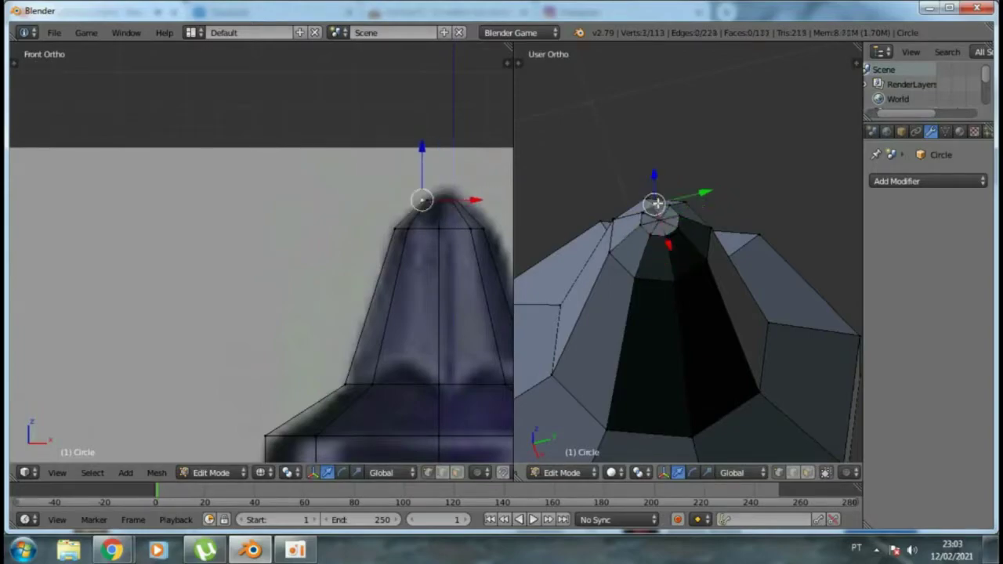
pyautogui.press('Tab')
pyautogui.scroll(-3, 399, 340)
pyautogui.scroll(-2, 399, 340)
pyautogui.scroll(-3, 721, 363)
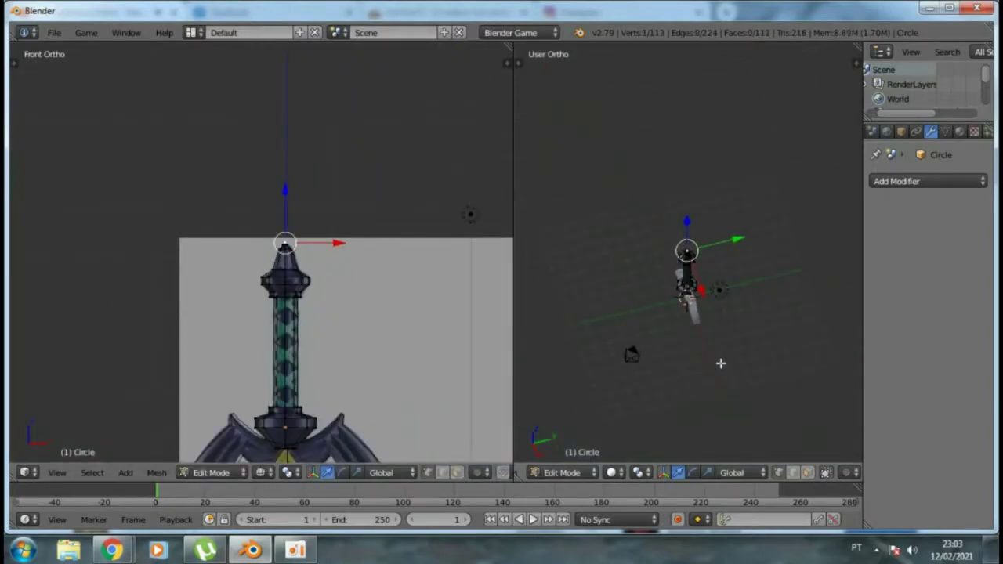
pyautogui.click(551, 300)
pyautogui.scroll(4, 627, 298)
# Cancel the pending scale, reselect the grip and pommel object, and widen the perspective view
pyautogui.scroll(3, 739, 256)
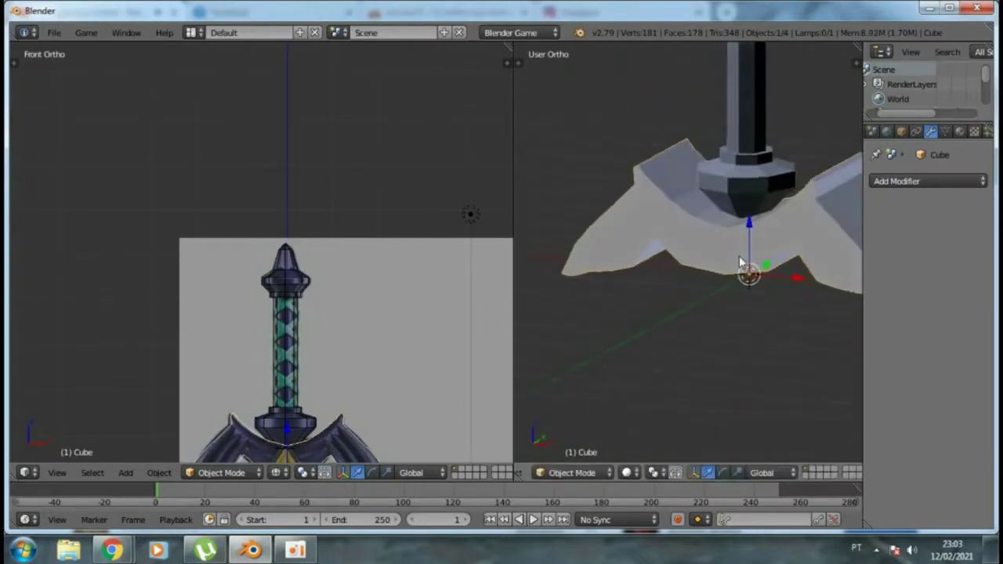
pyautogui.scroll(-2, 705, 274)
pyautogui.moveTo(686, 290)
pyautogui.mouseDown(button='middle')
pyautogui.moveTo(756, 254)
pyautogui.moveTo(682, 235)
pyautogui.mouseUp(button='middle')
pyautogui.rightClick(799, 246)
pyautogui.rightClick(682, 212)
pyautogui.scroll(5, 362, 249)
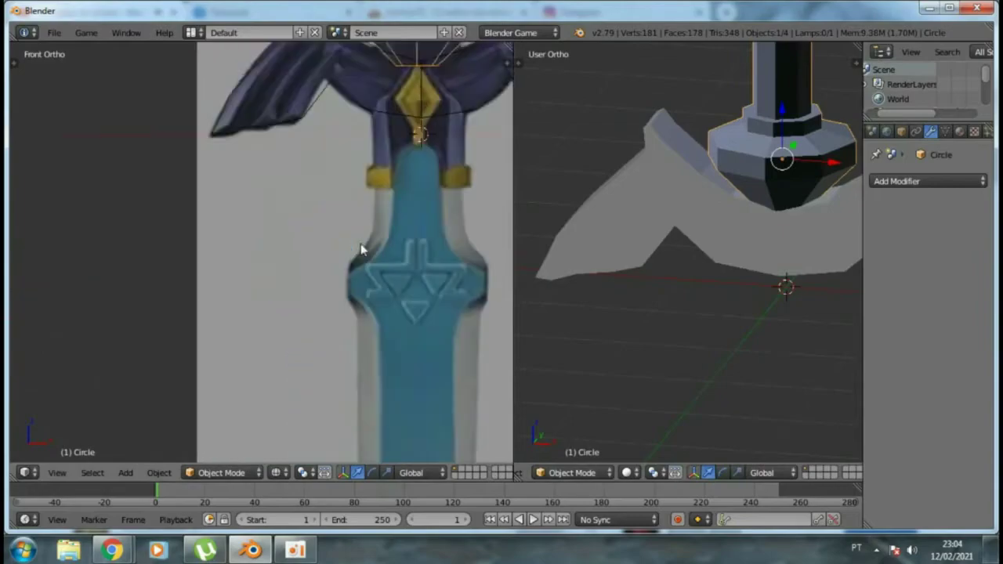
pyautogui.scroll(-2, 361, 249)
pyautogui.scroll(-4, 549, 204)
pyautogui.moveTo(514, 196); pyautogui.dragTo(486, 194)
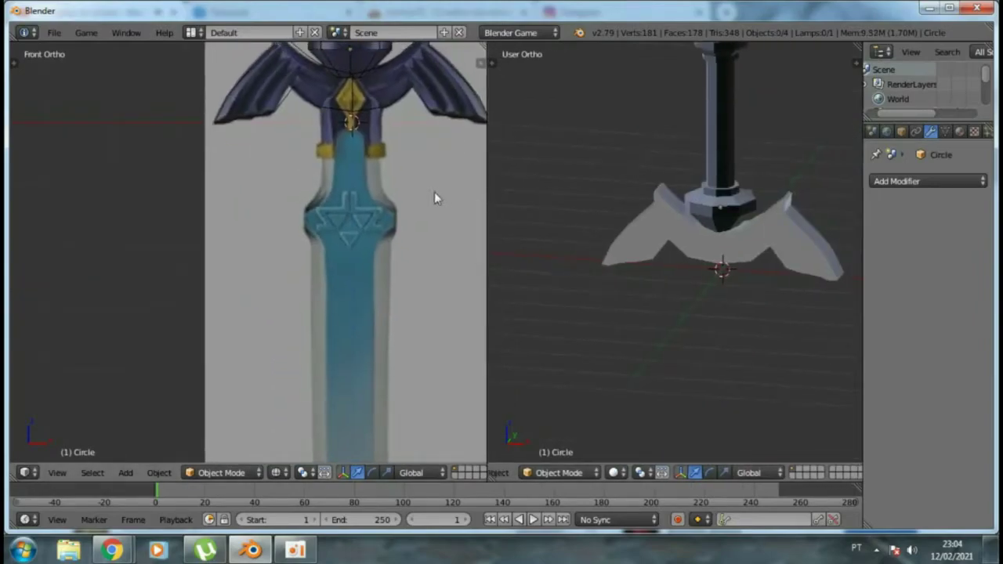
# Add a new cube and place it at the hilt centre
pyautogui.hotkey('shift', 'a')
pyautogui.click(786, 238)
pyautogui.press('g')
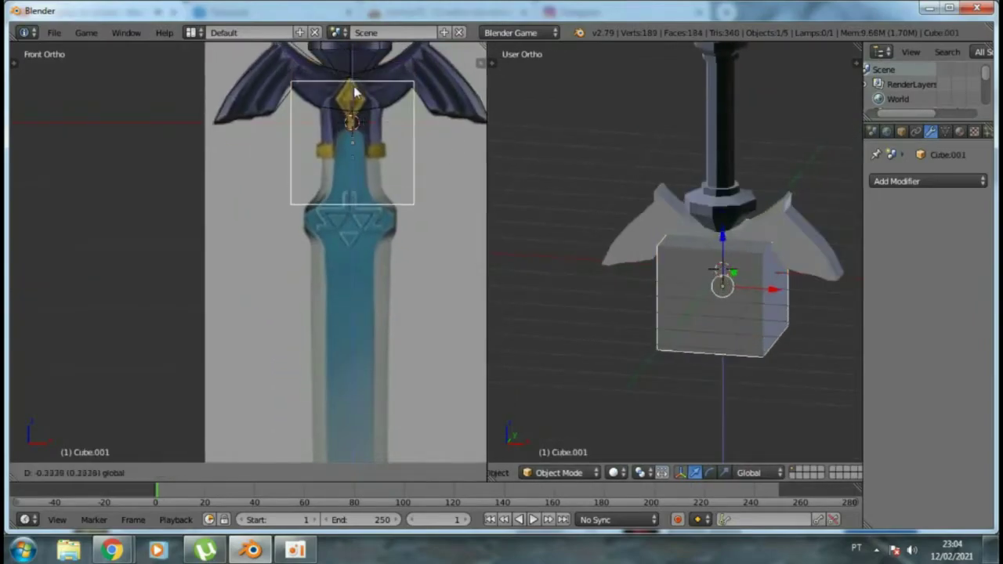
pyautogui.click(351, 93)
pyautogui.moveTo(729, 259); pyautogui.dragTo(687, 306, button='middle')
# Stretch the cube along X and thin it along Y into a flat bar
pyautogui.press('s')
pyautogui.press('x')
pyautogui.click(679, 291)
pyautogui.press('KP_7')
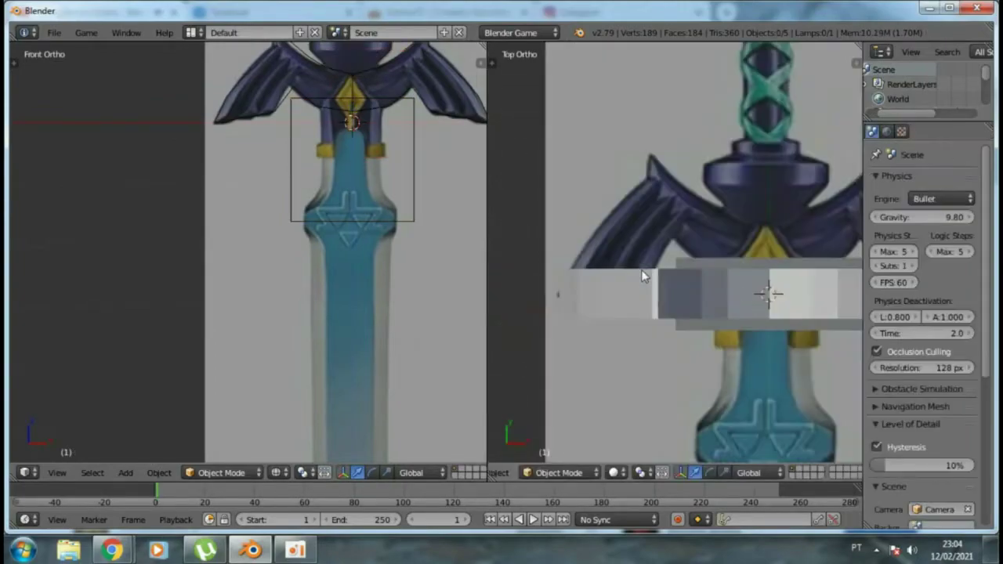
pyautogui.press('s')
pyautogui.press('y')
pyautogui.click(761, 287)
pyautogui.scroll(4, 284, 253)
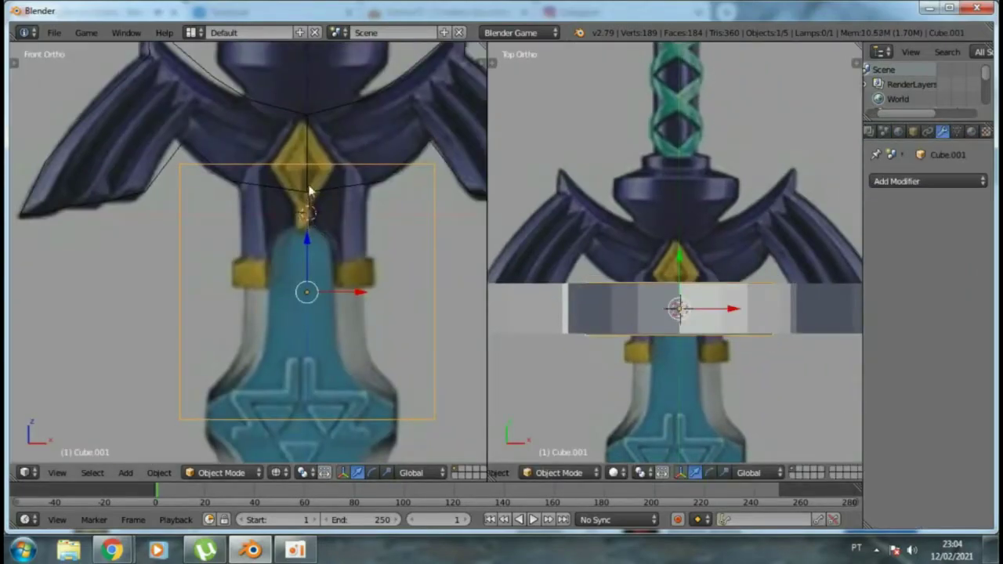
# Position the bar over the hilt centre and move its vertices in Edit Mode
pyautogui.press('g')
pyautogui.click(309, 264)
pyautogui.press('Tab')
pyautogui.scroll(-3, 308, 263)
pyautogui.press('g')
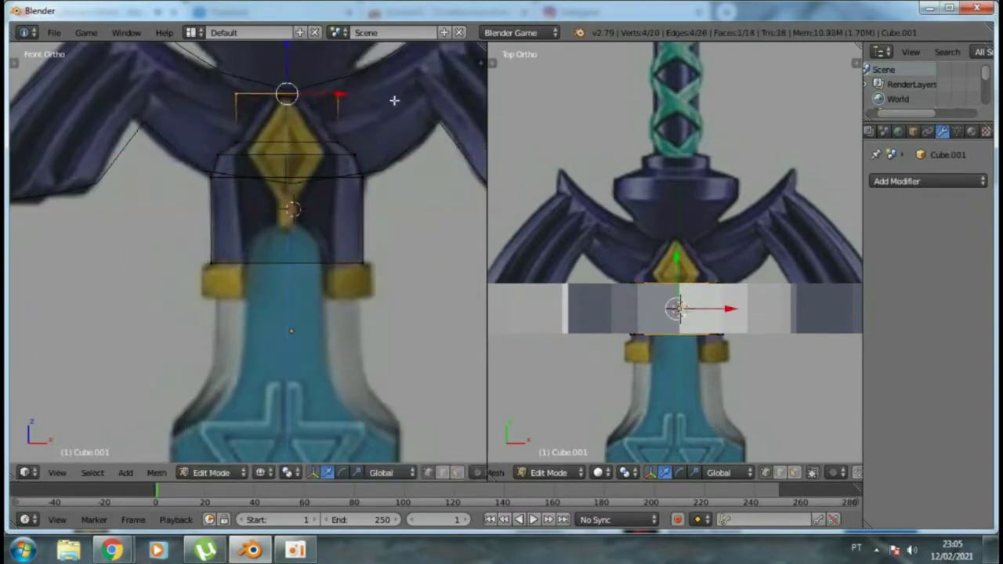
# Finish the depth resize and slide an edge loop to peak the box
pyautogui.moveTo(651, 313)
pyautogui.mouseDown(button='middle')
pyautogui.moveTo(667, 224)
pyautogui.moveTo(694, 267)
pyautogui.mouseUp(button='middle')
pyautogui.press('Tab')
pyautogui.click(537, 240)
pyautogui.press('Tab')
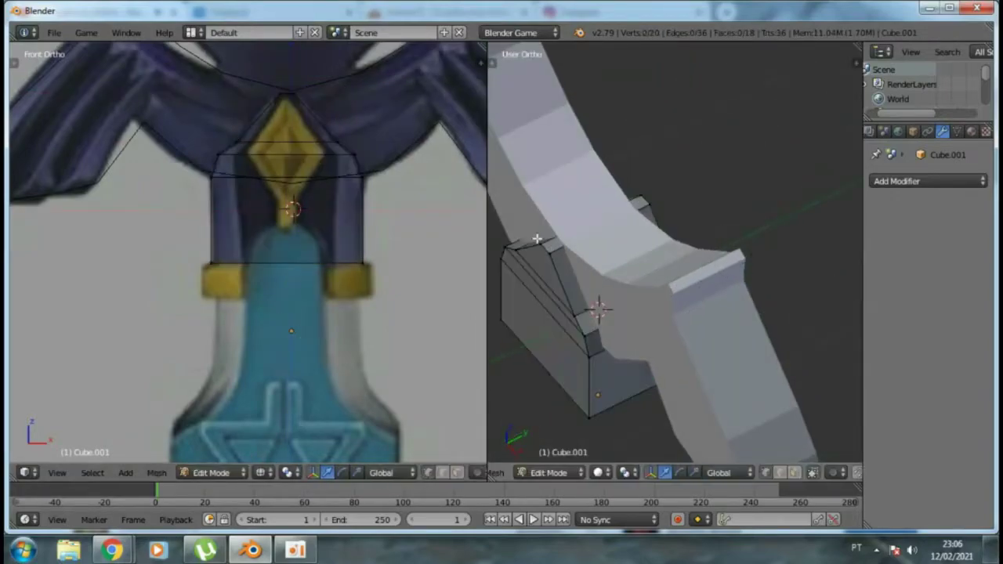
pyautogui.moveTo(676, 219)
pyautogui.mouseDown(button='middle')
pyautogui.moveTo(727, 232)
pyautogui.moveTo(742, 251)
pyautogui.moveTo(698, 265)
pyautogui.mouseUp(button='middle')
pyautogui.press('Escape')
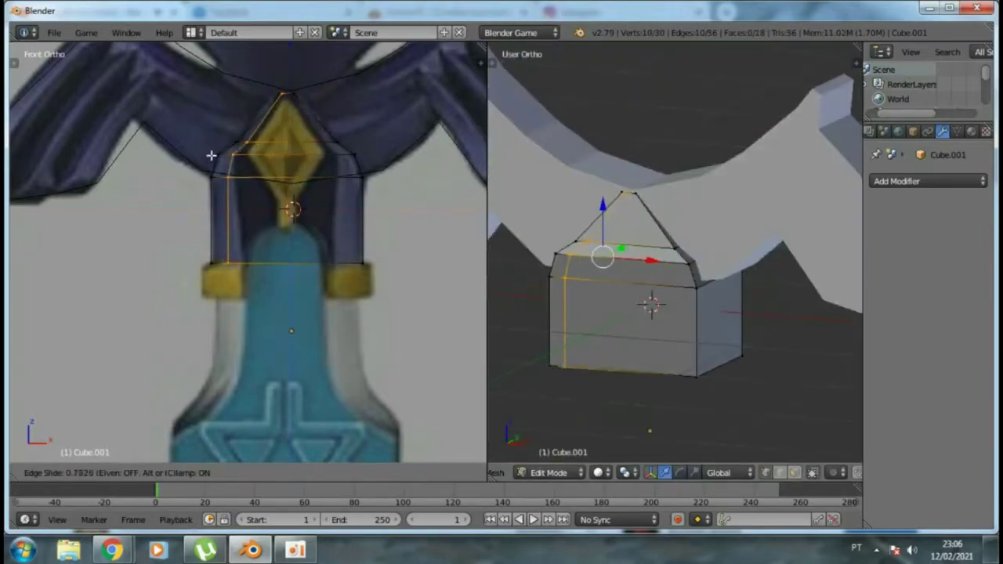
pyautogui.click(346, 155)
pyautogui.press('a')
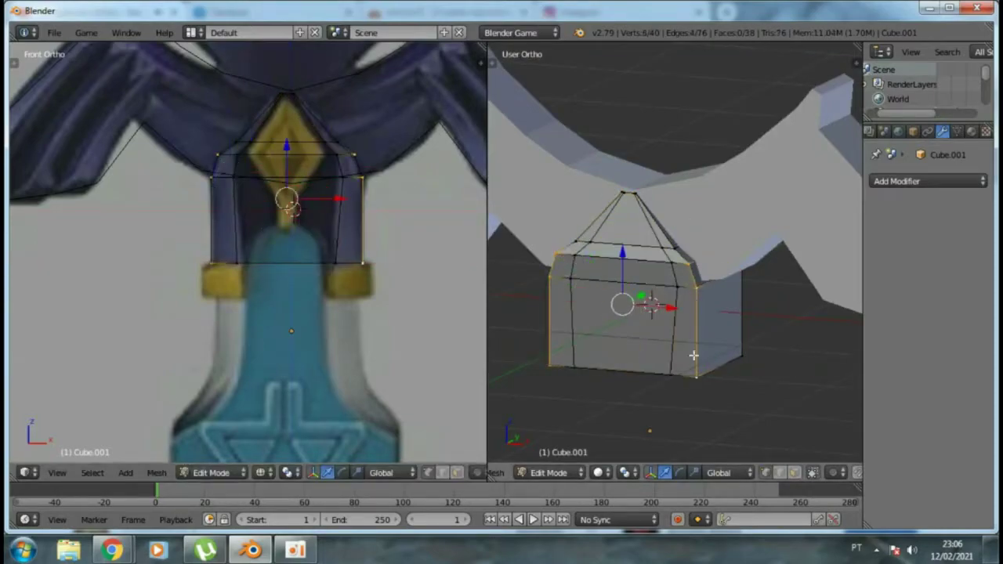
# Box-select the side vertices and thin them along Y
pyautogui.moveTo(694, 355); pyautogui.dragTo(578, 248, button='middle')
pyautogui.moveTo(683, 273); pyautogui.dragTo(782, 289, button='middle')
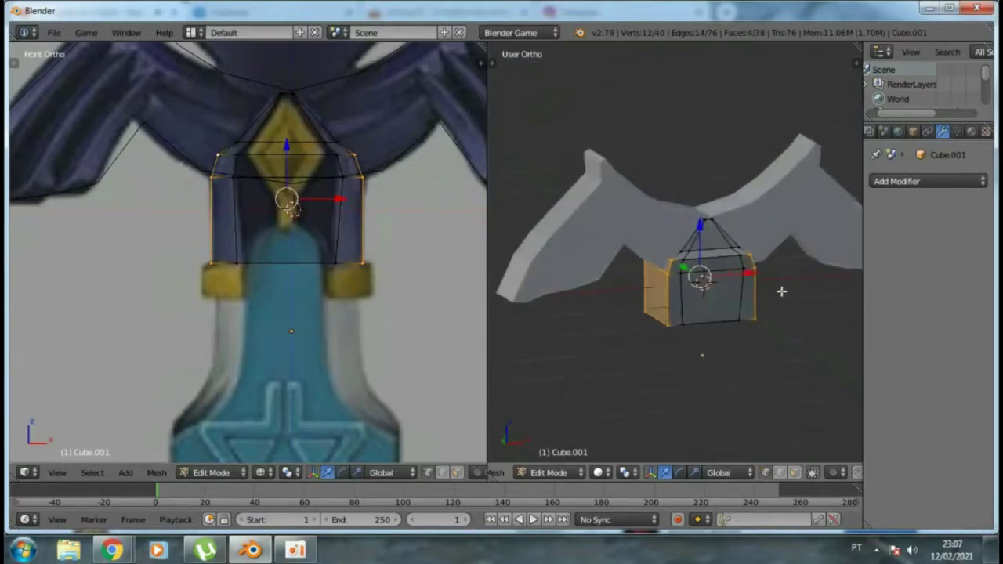
pyautogui.press('a')
pyautogui.moveTo(700, 289)
pyautogui.mouseDown(button='middle')
pyautogui.moveTo(722, 294)
pyautogui.moveTo(616, 280)
pyautogui.mouseUp(button='middle')
pyautogui.press('s')
pyautogui.press('y')
pyautogui.click(700, 297)
# Select more side vertices and narrow their depth along Y
pyautogui.scroll(4, 705, 291)
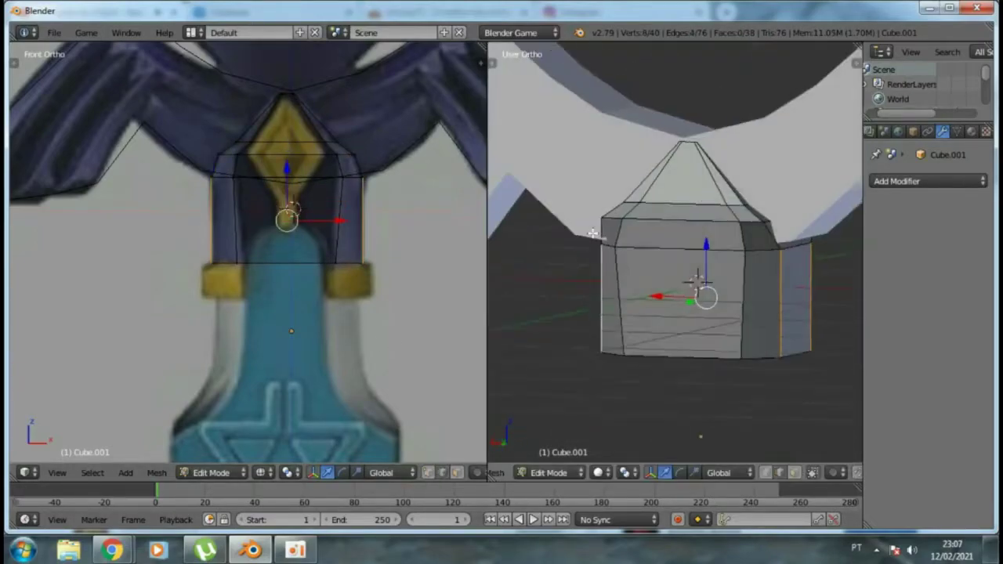
pyautogui.moveTo(706, 291)
pyautogui.mouseDown(button='middle')
pyautogui.moveTo(672, 303)
pyautogui.moveTo(743, 332)
pyautogui.moveTo(778, 386)
pyautogui.moveTo(840, 369)
pyautogui.moveTo(577, 325)
pyautogui.moveTo(589, 240)
pyautogui.moveTo(676, 215)
pyautogui.moveTo(601, 269)
pyautogui.moveTo(665, 255)
pyautogui.moveTo(664, 323)
pyautogui.moveTo(701, 287)
pyautogui.moveTo(642, 267)
pyautogui.mouseUp(button='middle')
pyautogui.rightClick(743, 333)
pyautogui.keyDown('shift'); pyautogui.rightClick(743, 332); pyautogui.keyUp('shift')
pyautogui.press('s')
pyautogui.press('y')
pyautogui.press('s')
pyautogui.press('y')
pyautogui.click(610, 346)
# Extrude and widen the bottom ring, then extrude the gold collar band downward
pyautogui.press('e')
pyautogui.press('s')
pyautogui.click(708, 340)
pyautogui.press('s')
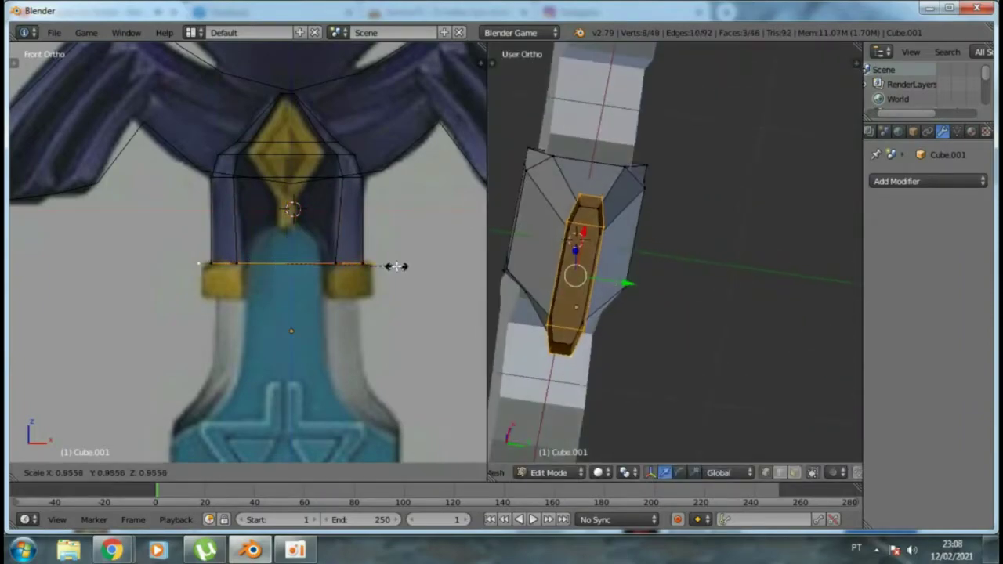
pyautogui.press('e')
pyautogui.click(394, 298)
pyautogui.moveTo(580, 298); pyautogui.dragTo(609, 287, button='middle')
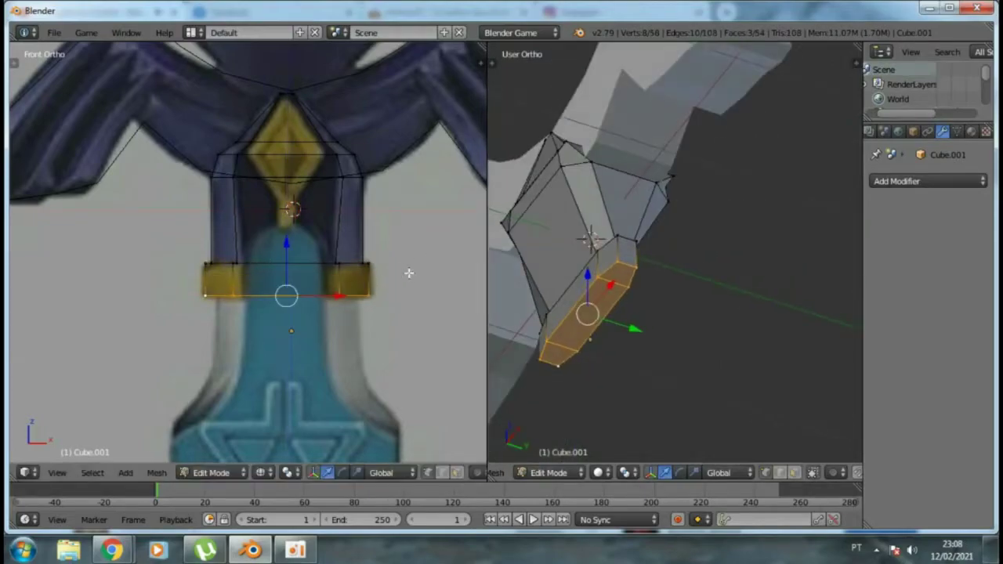
pyautogui.press('ctrl+KP_Add')
# Inspect the collar band's shape from several angles and return to Object Mode
pyautogui.moveTo(784, 196)
pyautogui.mouseDown(button='middle')
pyautogui.moveTo(776, 385)
pyautogui.moveTo(583, 374)
pyautogui.moveTo(701, 343)
pyautogui.mouseUp(button='middle')
pyautogui.moveTo(439, 313); pyautogui.dragTo(428, 309, button='middle')
pyautogui.press('KP_1')
pyautogui.moveTo(690, 330)
pyautogui.mouseDown(button='middle')
pyautogui.moveTo(724, 337)
pyautogui.moveTo(612, 343)
pyautogui.moveTo(703, 421)
pyautogui.mouseUp(button='middle')
pyautogui.press('a')
pyautogui.rightClick(600, 403)
pyautogui.keyDown('shift'); pyautogui.rightClick(795, 385); pyautogui.keyUp('shift')
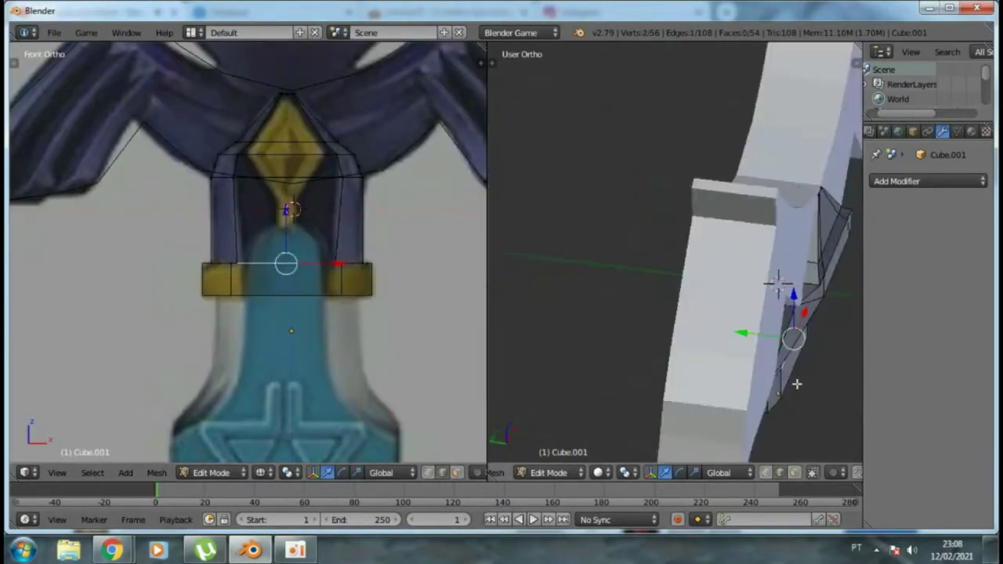
pyautogui.moveTo(795, 385)
pyautogui.mouseDown(button='middle')
pyautogui.moveTo(785, 303)
pyautogui.moveTo(589, 230)
pyautogui.mouseUp(button='middle')
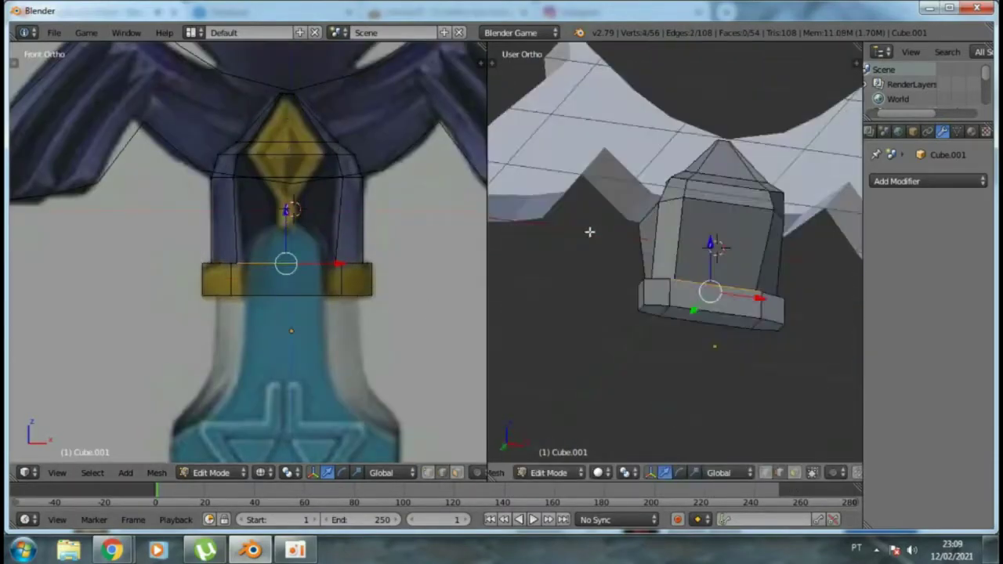
pyautogui.scroll(-5, 271, 332)
pyautogui.press('Tab')
pyautogui.scroll(-3, 624, 320)
pyautogui.scroll(2, 655, 350)
# Add a new circle mesh and move it to the bottom of the guard
pyautogui.rightClick(676, 210)
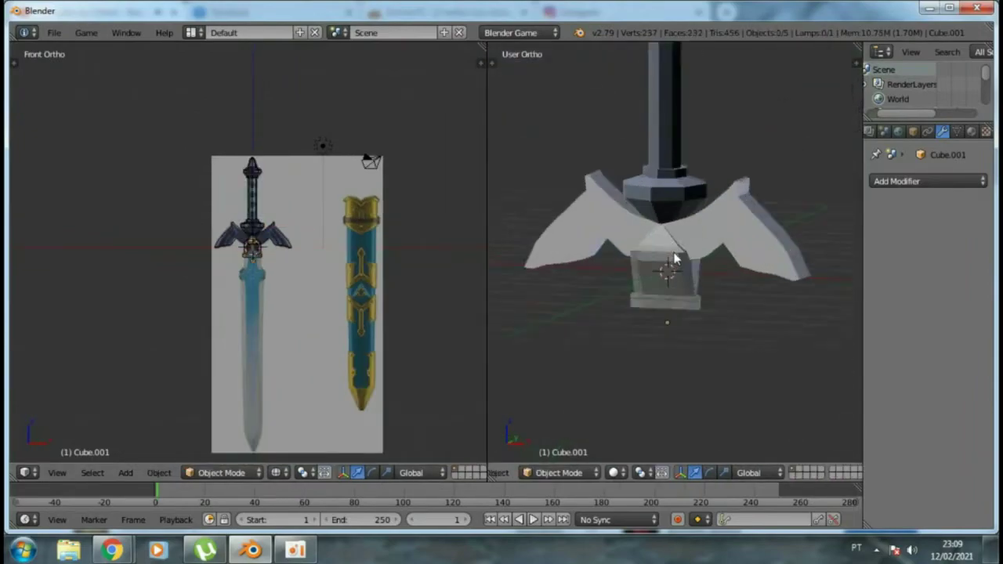
pyautogui.scroll(2, 675, 235)
pyautogui.moveTo(674, 235); pyautogui.dragTo(668, 201, button='middle')
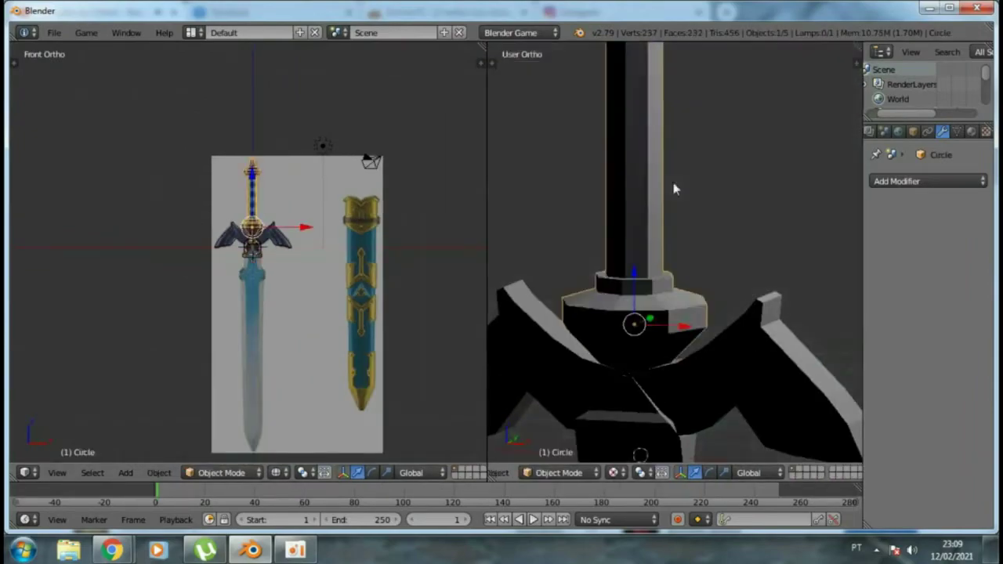
pyautogui.scroll(-5, 674, 188)
pyautogui.press('a')
pyautogui.scroll(2, 662, 302)
pyautogui.hotkey('shift', 'a')
pyautogui.click(751, 333)
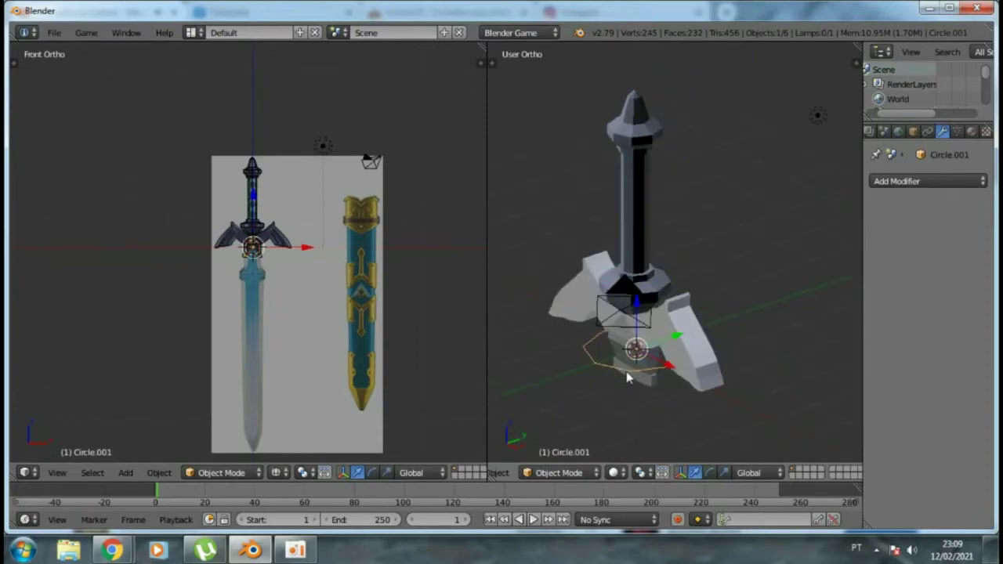
pyautogui.scroll(6, 339, 251)
pyautogui.press('g')
pyautogui.click(334, 366)
# Flatten the circle along Y into a thin blade-section ring
pyautogui.press('s')
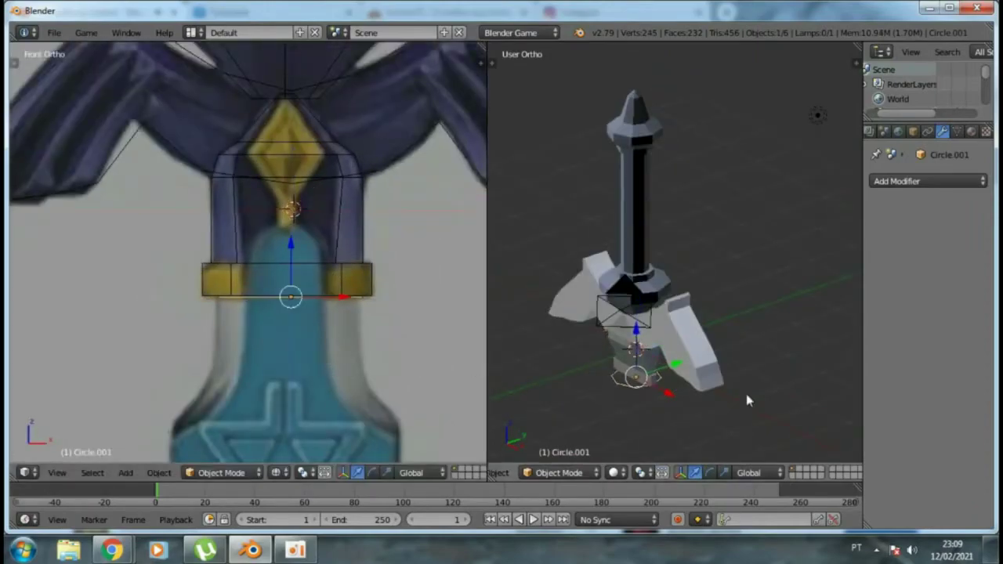
pyautogui.press('KP_Divide')
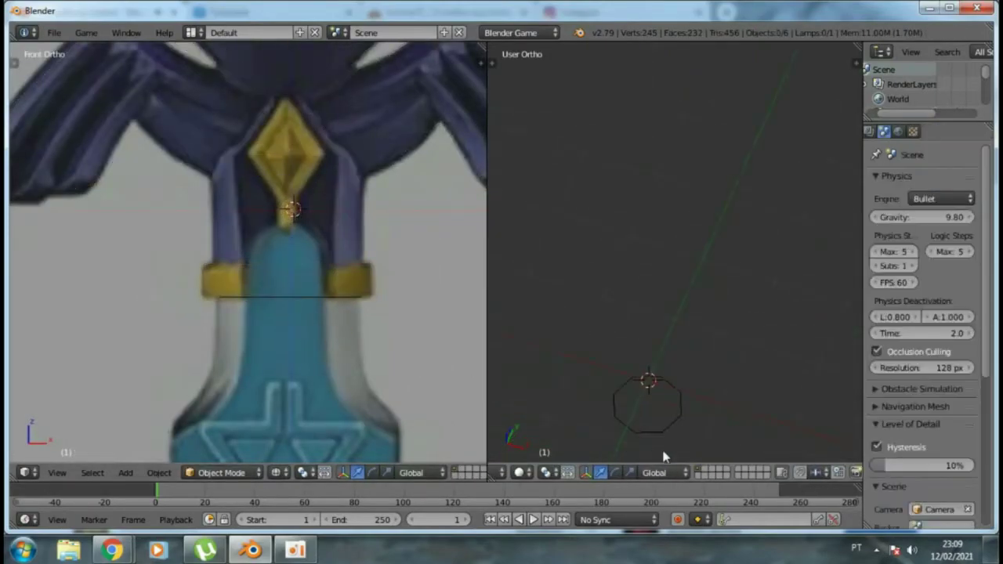
pyautogui.press('KP_Divide')
pyautogui.press('Tab')
pyautogui.press('s')
pyautogui.press('y')
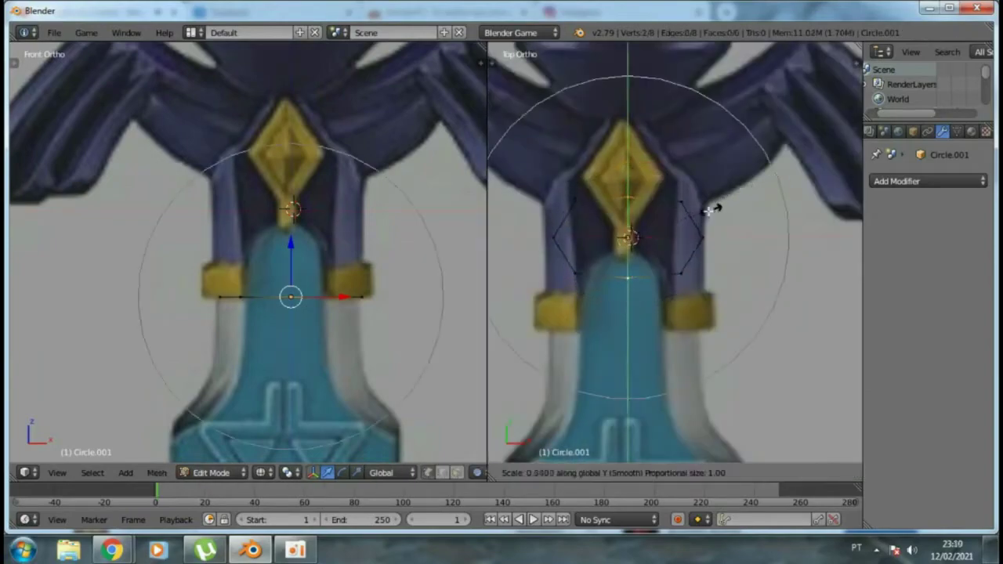
pyautogui.click(679, 225)
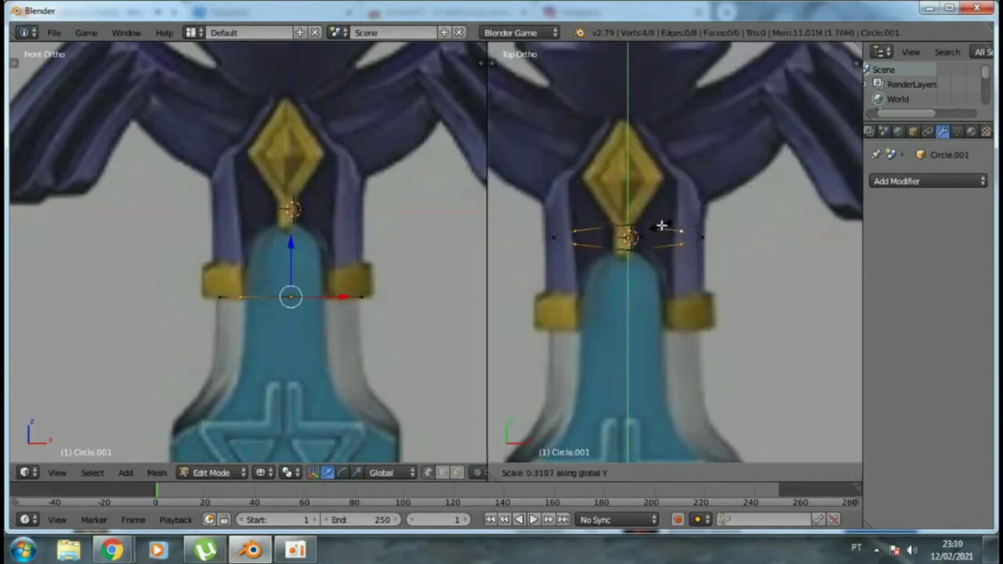
pyautogui.click(663, 226)
# Extrude the ring downward in several sections, setting its width to match the blade
pyautogui.press('g')
pyautogui.press('KP_Divide')
pyautogui.press('Tab')
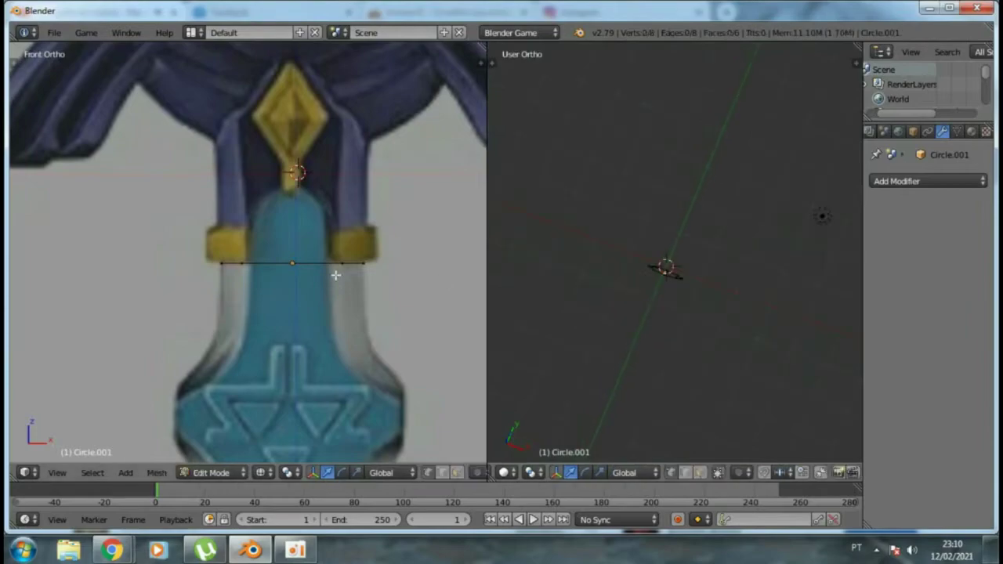
pyautogui.press('e')
pyautogui.click(413, 363)
pyautogui.keyDown('shift'); pyautogui.moveTo(414, 363); pyautogui.dragTo(431, 242, button='middle'); pyautogui.keyUp('shift')
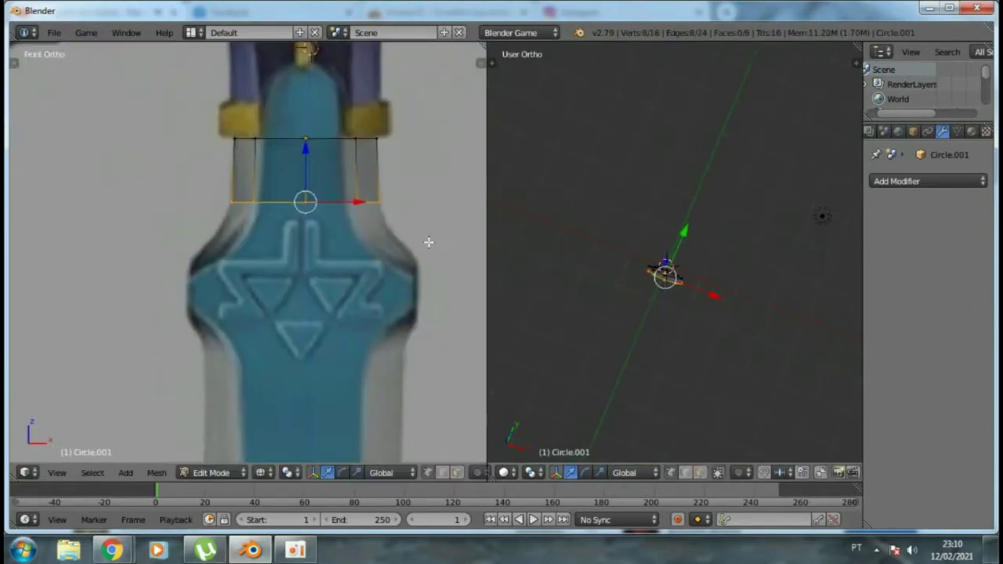
pyautogui.press('e')
pyautogui.press('s')
pyautogui.press('x')
pyautogui.press('e')
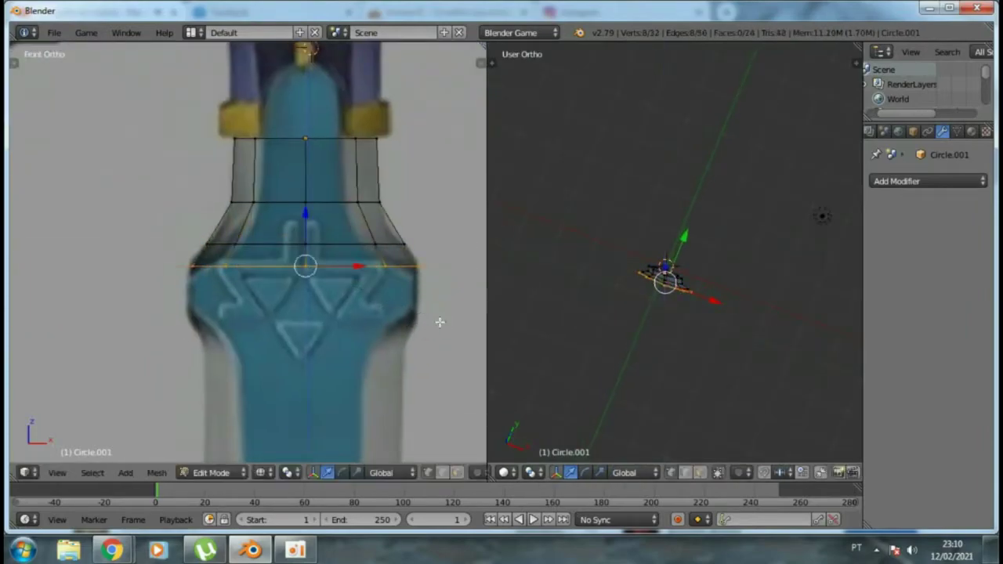
pyautogui.press('e')
pyautogui.click(366, 242)
# Extrude and scale further rings along X, then a long section toward the tip
pyautogui.keyDown('shift'); pyautogui.moveTo(374, 242); pyautogui.dragTo(410, 217, button='middle'); pyautogui.keyUp('shift')
pyautogui.press('e')
pyautogui.click(410, 218)
pyautogui.press('s')
pyautogui.press('x')
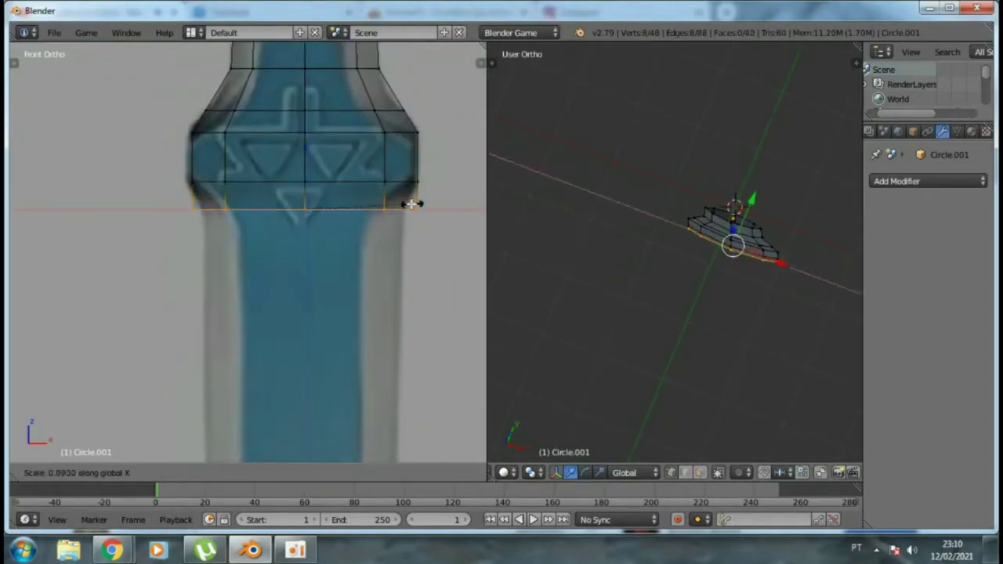
pyautogui.click(413, 204)
pyautogui.scroll(-3, 347, 213)
pyautogui.press('e')
pyautogui.click(347, 397)
pyautogui.scroll(5, 337, 331)
pyautogui.moveTo(336, 332); pyautogui.dragTo(345, 244, button='middle')
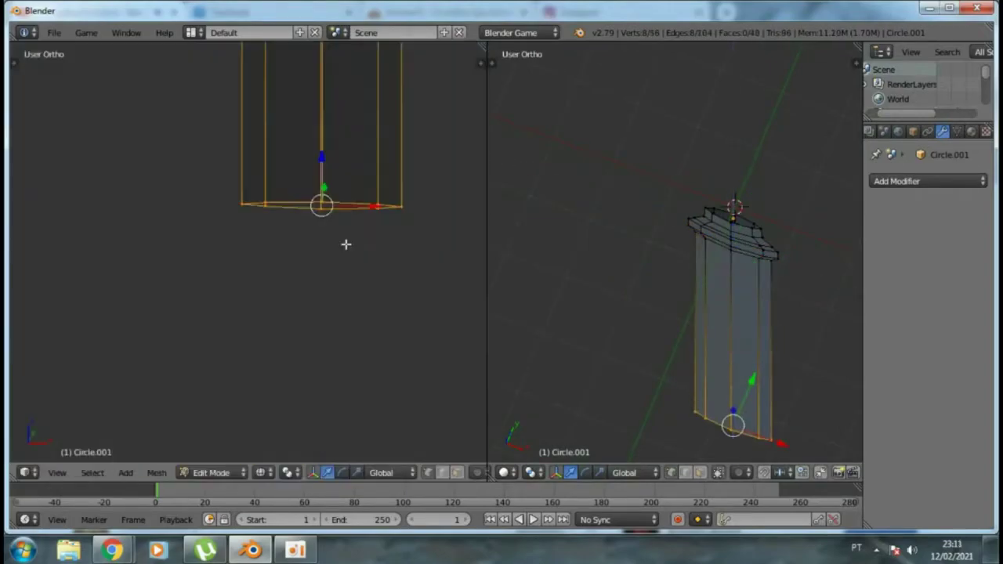
pyautogui.press('KP_1')
# Taper the lower rings along X, extruding one down to the blade tip
pyautogui.press('s')
pyautogui.press('x')
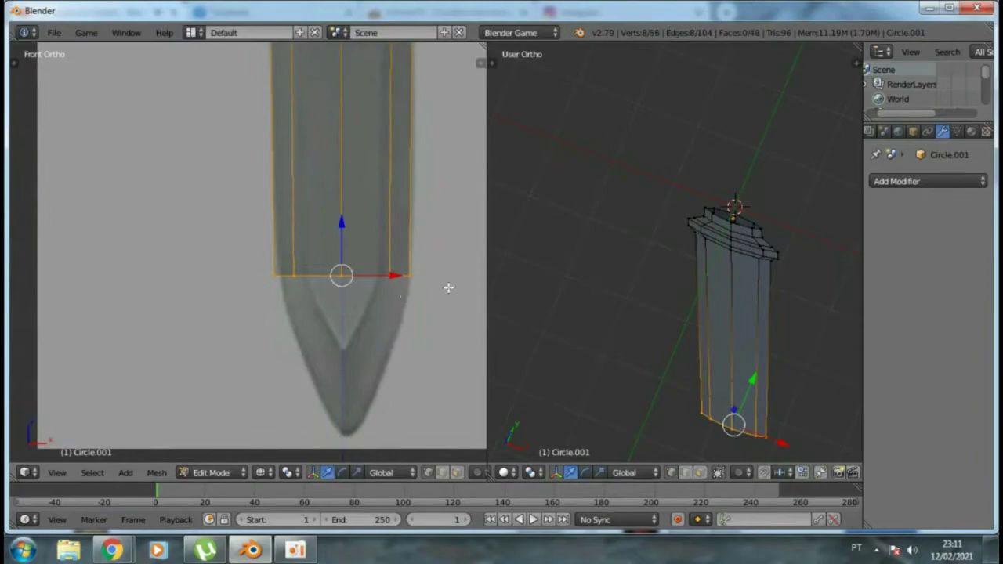
pyautogui.keyDown('shift'); pyautogui.moveTo(448, 288); pyautogui.dragTo(410, 275, button='middle'); pyautogui.keyUp('shift')
pyautogui.press('e')
pyautogui.click(386, 380)
pyautogui.press('s')
pyautogui.press('x')
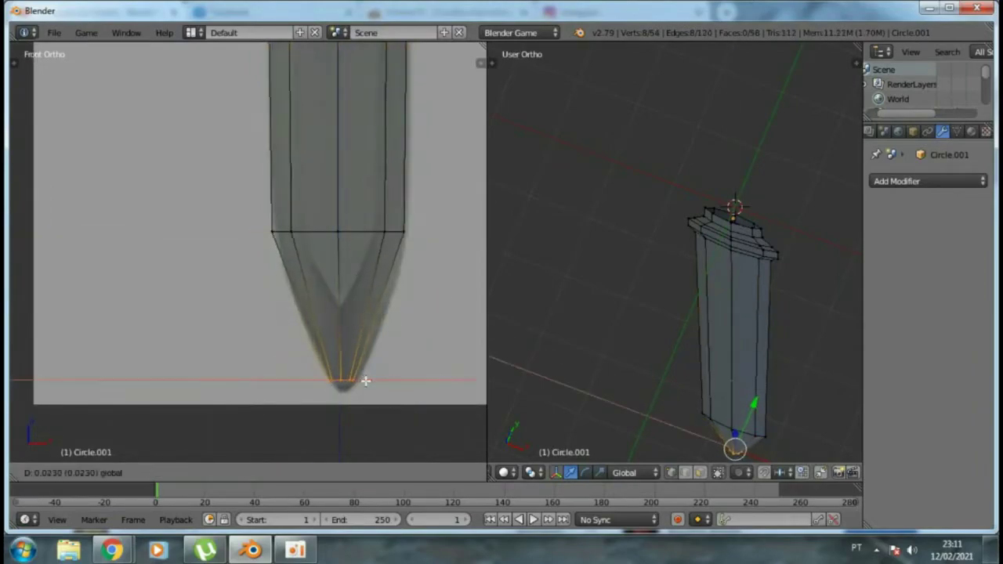
pyautogui.click(366, 381)
pyautogui.keyDown('shift'); pyautogui.moveTo(365, 381); pyautogui.dragTo(356, 227, button='middle'); pyautogui.keyUp('shift')
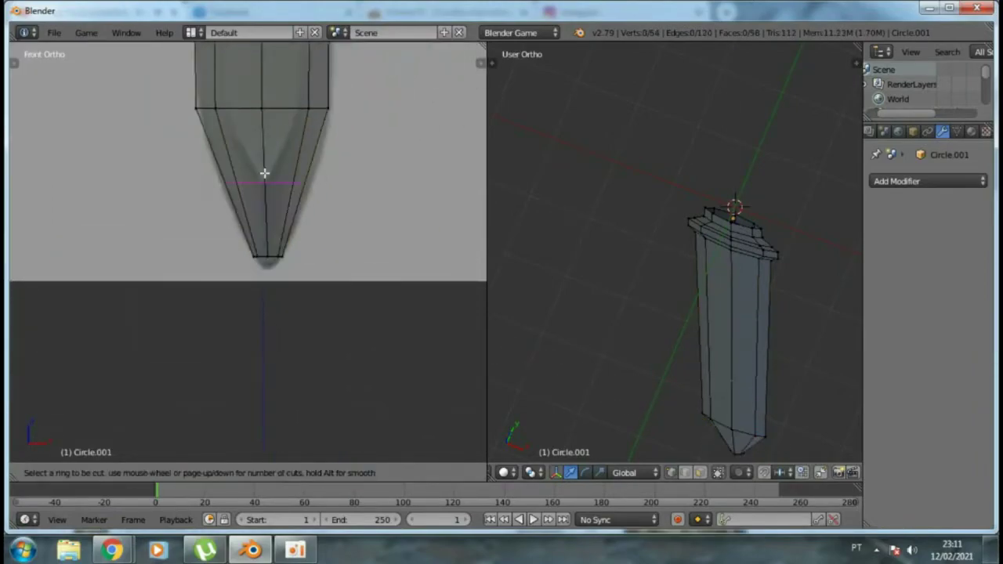
# Extrude a final tip ring, merge it into a single point, and leave Edit Mode
pyautogui.scroll(2, 331, 235)
pyautogui.press('e')
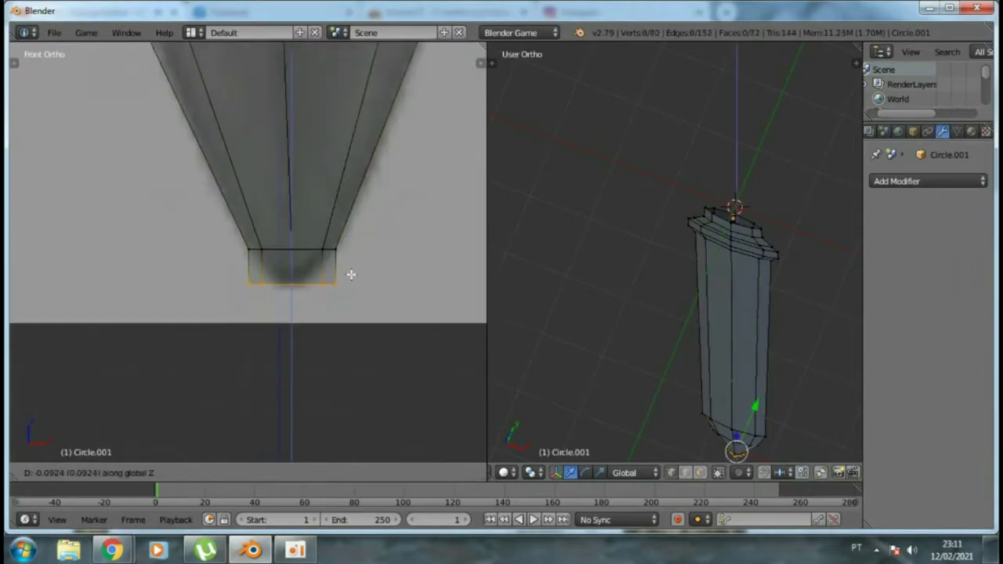
pyautogui.press('w')
pyautogui.click(352, 276)
pyautogui.scroll(-2, 739, 350)
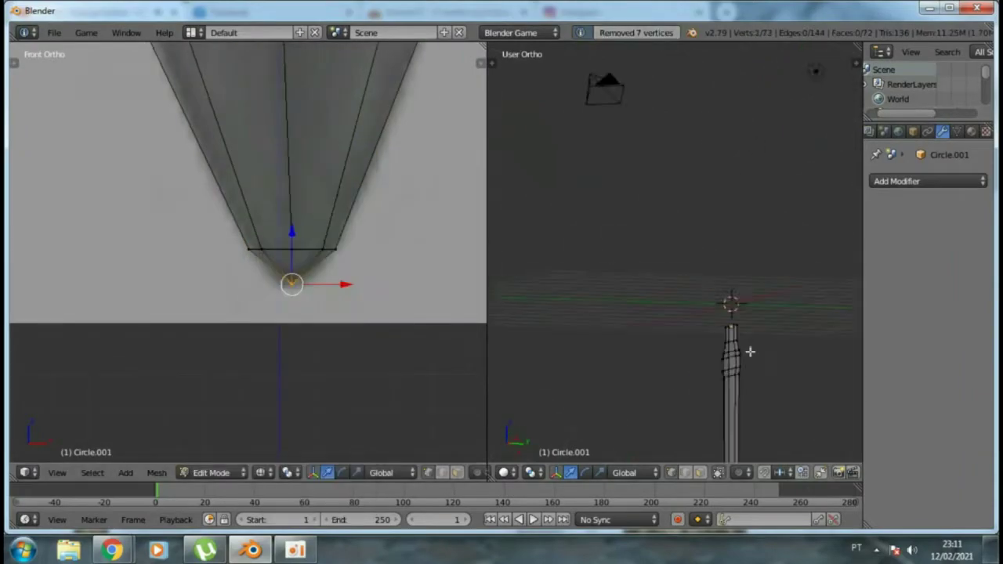
pyautogui.press('Tab')
pyautogui.scroll(2, 750, 352)
pyautogui.scroll(3, 705, 219)
# Deselect the blade's vertices and return to Object Mode
pyautogui.scroll(2, 393, 155)
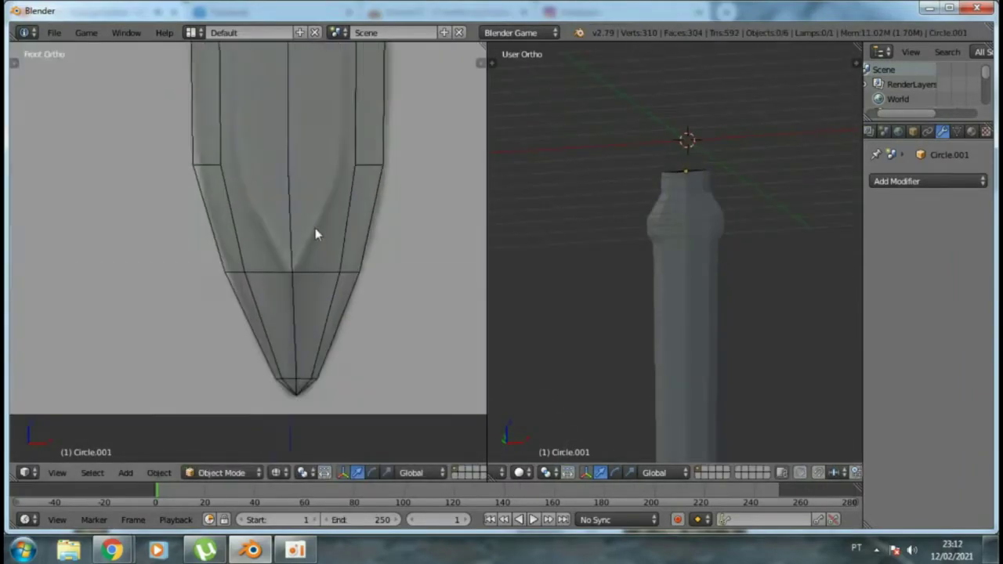
pyautogui.press('Tab')
pyautogui.scroll(-1, 316, 228)
pyautogui.scroll(-3, 683, 363)
pyautogui.press('a')
pyautogui.scroll(-2, 674, 235)
pyautogui.scroll(-3, 409, 280)
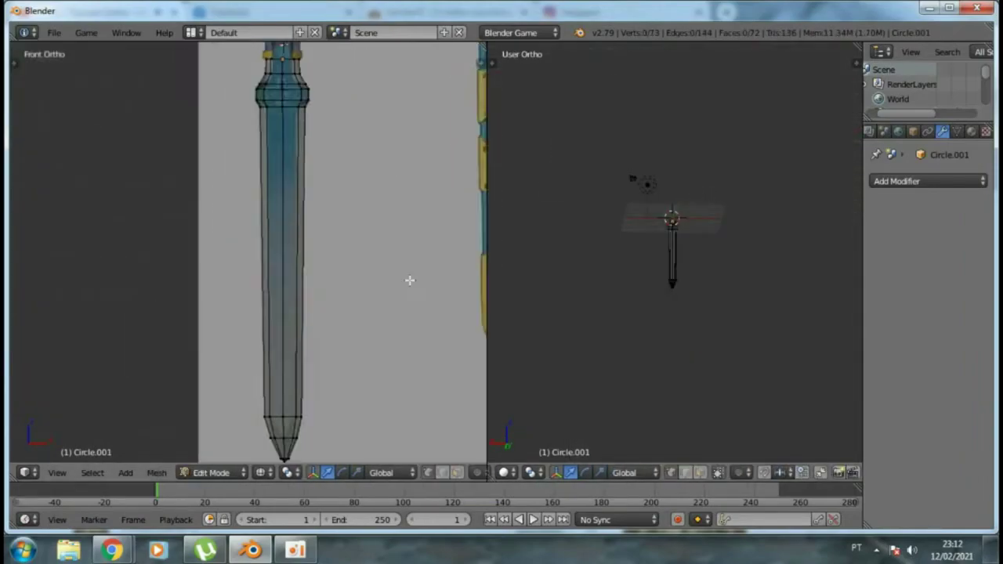
pyautogui.press('Tab')
pyautogui.scroll(5, 701, 217)
# Inspect the whole sword in a maximized view, select the lamp, and restore the split layout
pyautogui.hotkey('ctrl', 'Up')
pyautogui.moveTo(629, 262)
pyautogui.mouseDown(button='middle')
pyautogui.moveTo(532, 293)
pyautogui.moveTo(345, 110)
pyautogui.mouseUp(button='middle')
pyautogui.rightClick(341, 105)
pyautogui.hotkey('ctrl', 'Up')
# Join the two viewports into one full-width view
pyautogui.rightClick(486, 185)
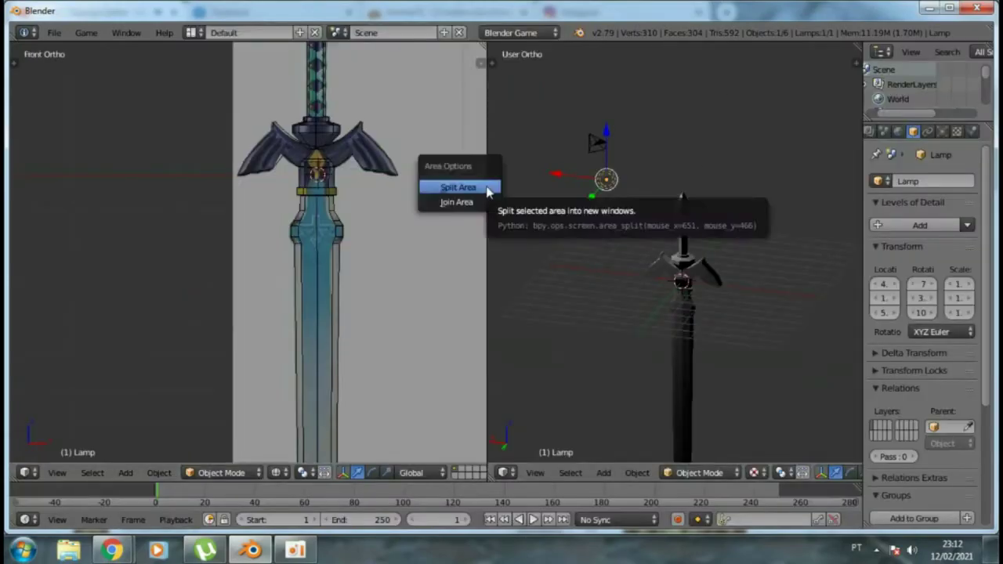
pyautogui.click(459, 202)
pyautogui.click(470, 267)
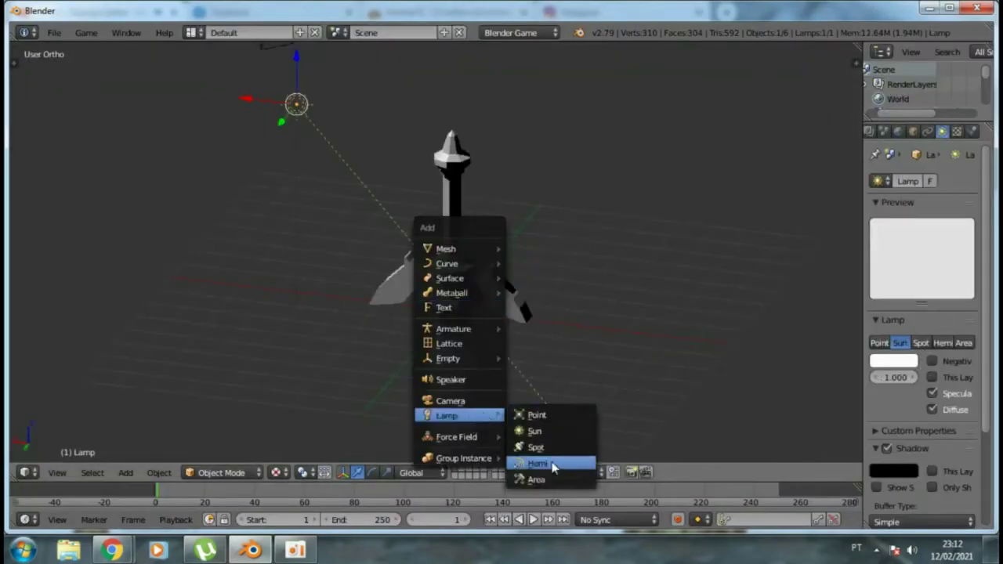
# Add a Hemi lamp to the scene and deselect everything
pyautogui.click(548, 463)
pyautogui.press('a')
pyautogui.scroll(3, 486, 278)
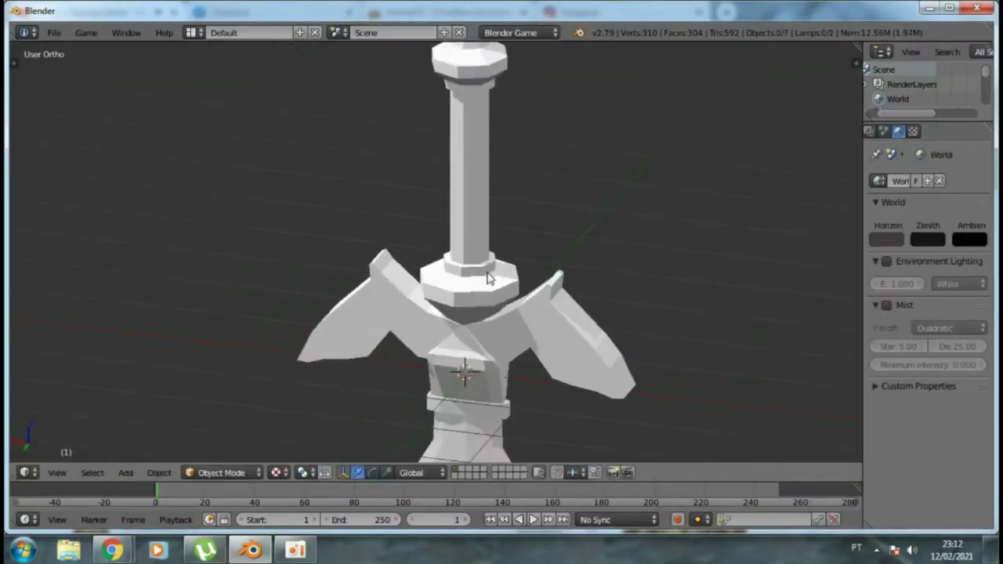
# Put the grip into Edit Mode and hide the background reference image from the N panel
pyautogui.rightClick(488, 279)
pyautogui.press('Tab')
pyautogui.moveTo(472, 135); pyautogui.dragTo(488, 215, button='middle')
pyautogui.press('n')
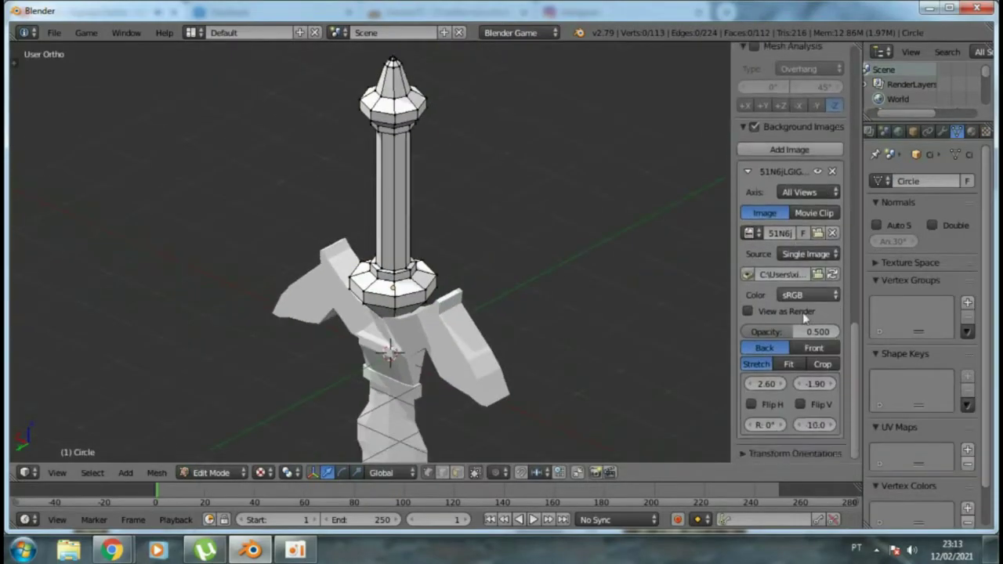
pyautogui.scroll(1, 831, 275)
pyautogui.click(837, 261)
pyautogui.scroll(3, 799, 234)
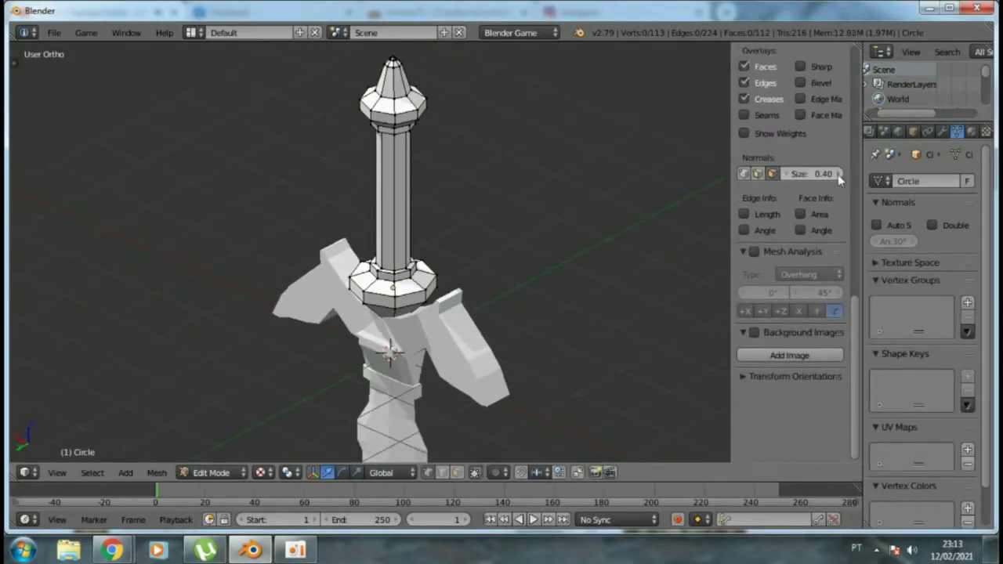
pyautogui.scroll(2, 803, 284)
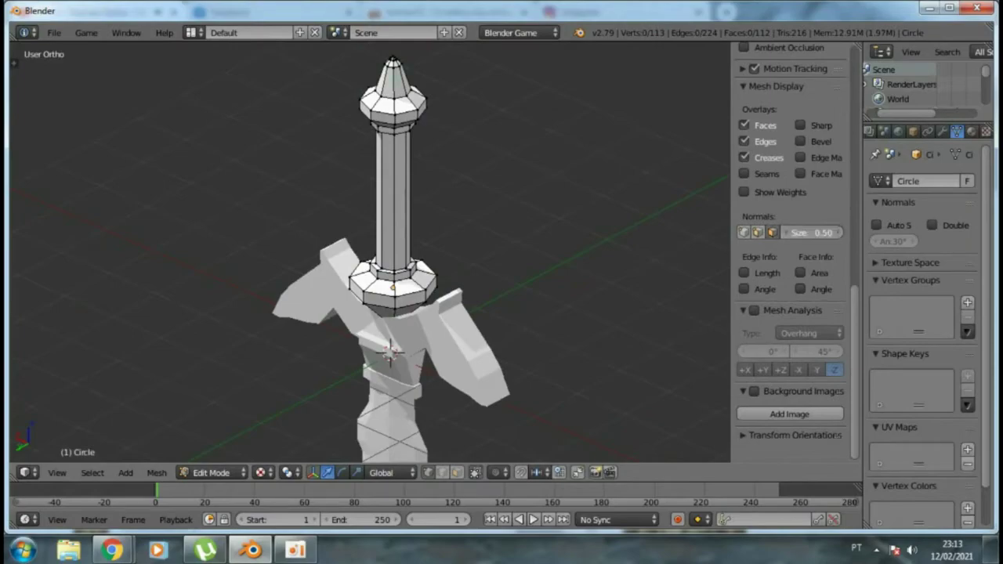
pyautogui.moveTo(807, 232)
pyautogui.mouseDown()
pyautogui.moveTo(831, 232)
pyautogui.moveTo(772, 232)
pyautogui.mouseUp()
pyautogui.scroll(8, 462, 185)
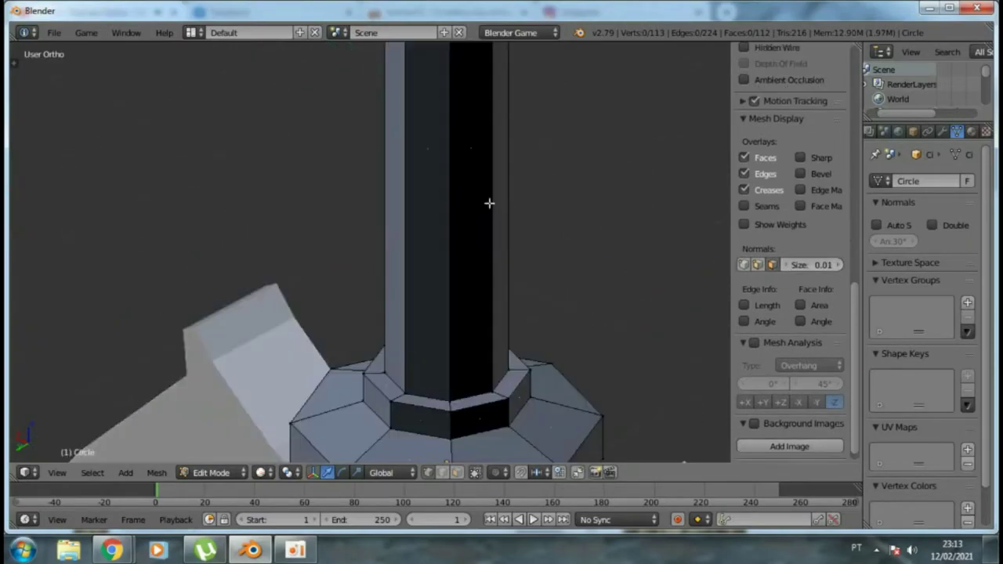
# Select all grip vertices, apply Remove Doubles, and return to Object Mode
pyautogui.press('Tab')
pyautogui.press('Tab')
pyautogui.press('Return')
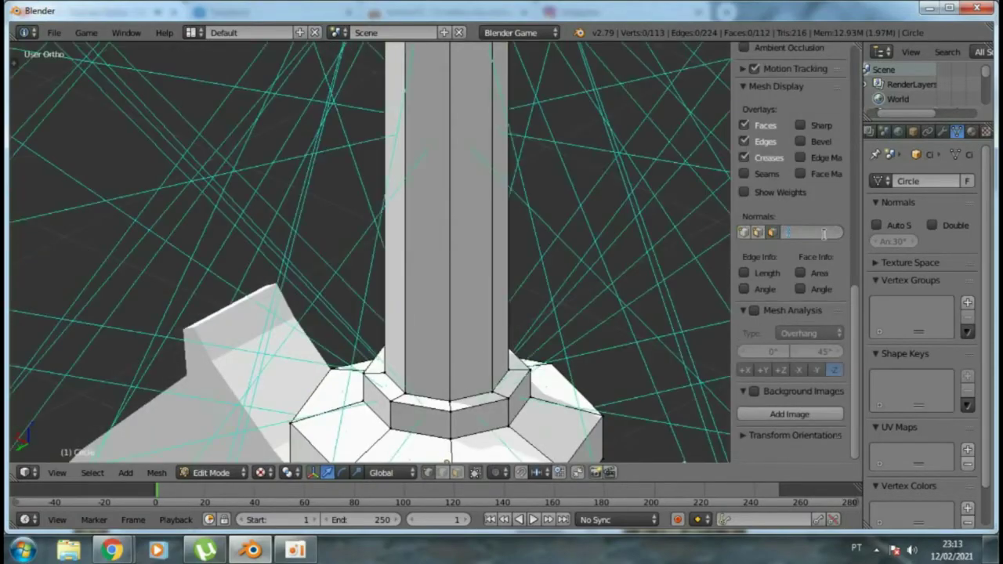
pyautogui.press('a')
pyautogui.press('w')
pyautogui.click(520, 196)
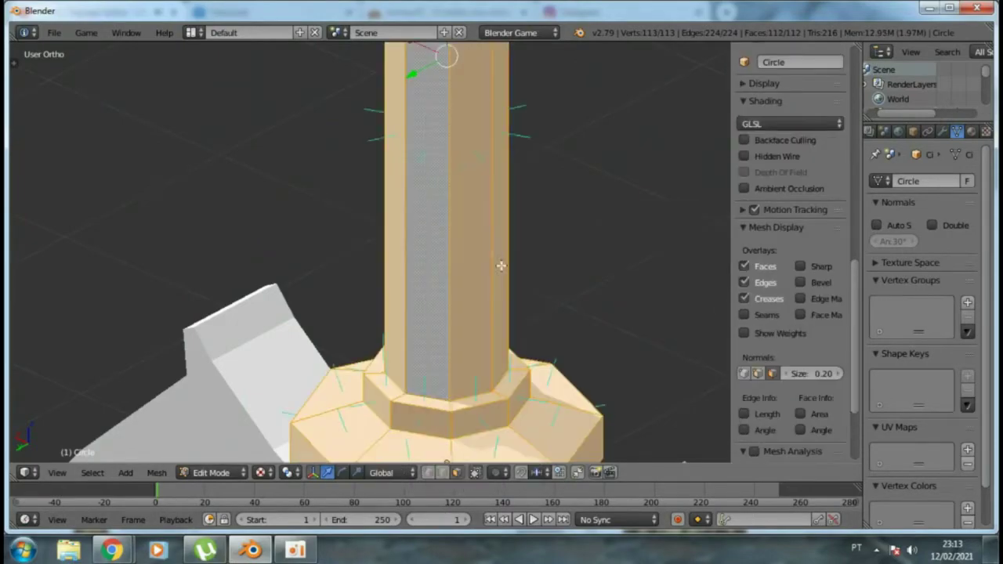
pyautogui.scroll(-5, 470, 235)
pyautogui.scroll(6, 470, 235)
pyautogui.press('Tab')
# Zoom around the grip to check its faces now shade evenly white
pyautogui.scroll(-3, 527, 223)
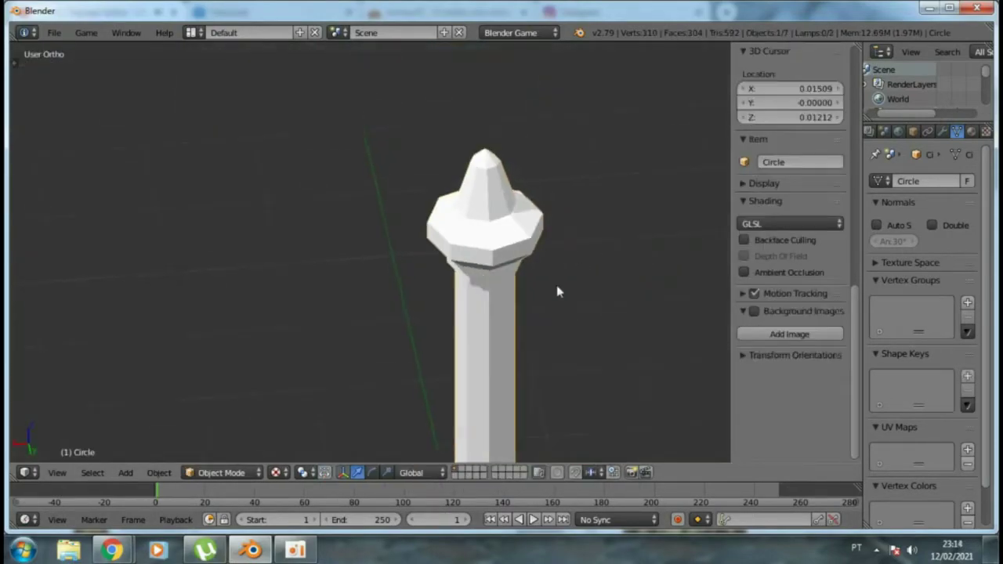
pyautogui.scroll(6, 533, 274)
pyautogui.scroll(2, 545, 359)
pyautogui.scroll(-1, 547, 357)
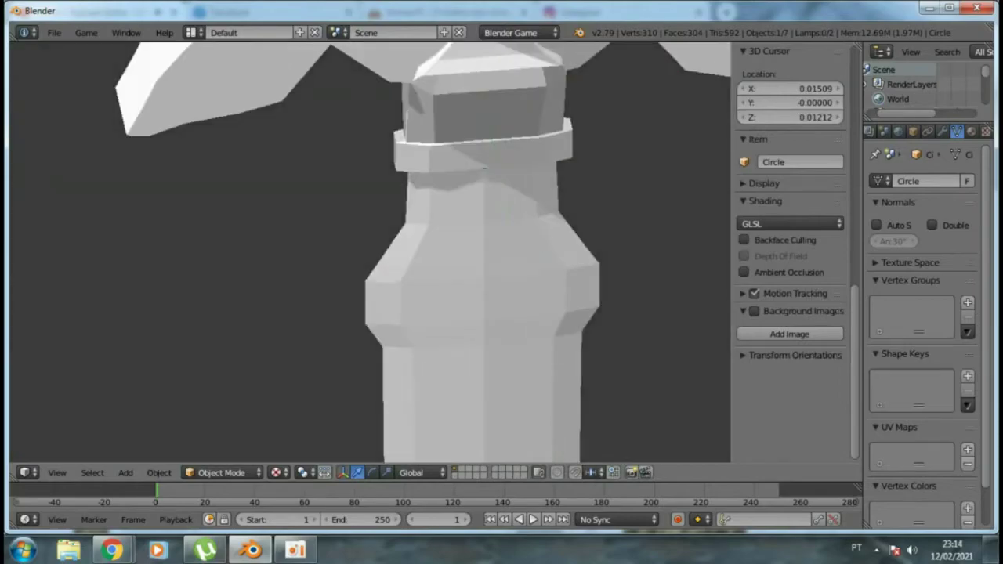
pyautogui.scroll(-3, 470, 282)
pyautogui.scroll(-2, 403, 220)
pyautogui.scroll(-2, 345, 149)
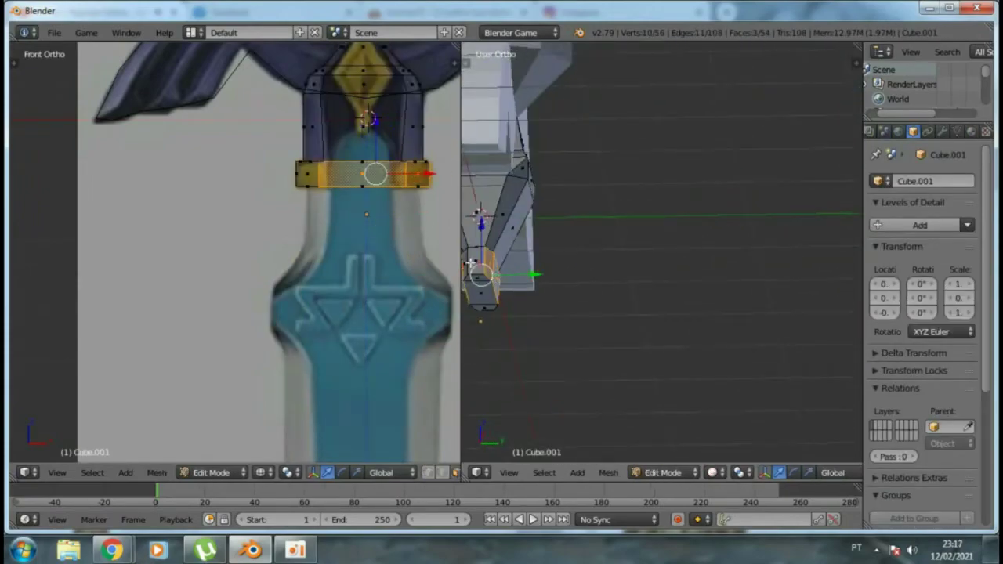
# Scale Cube.001's lower edge thinner along Y, then leave its Edit Mode
pyautogui.moveTo(471, 261)
pyautogui.mouseDown(button='middle')
pyautogui.moveTo(802, 291)
pyautogui.moveTo(633, 287)
pyautogui.moveTo(656, 232)
pyautogui.mouseUp(button='middle')
pyautogui.scroll(2, 656, 233)
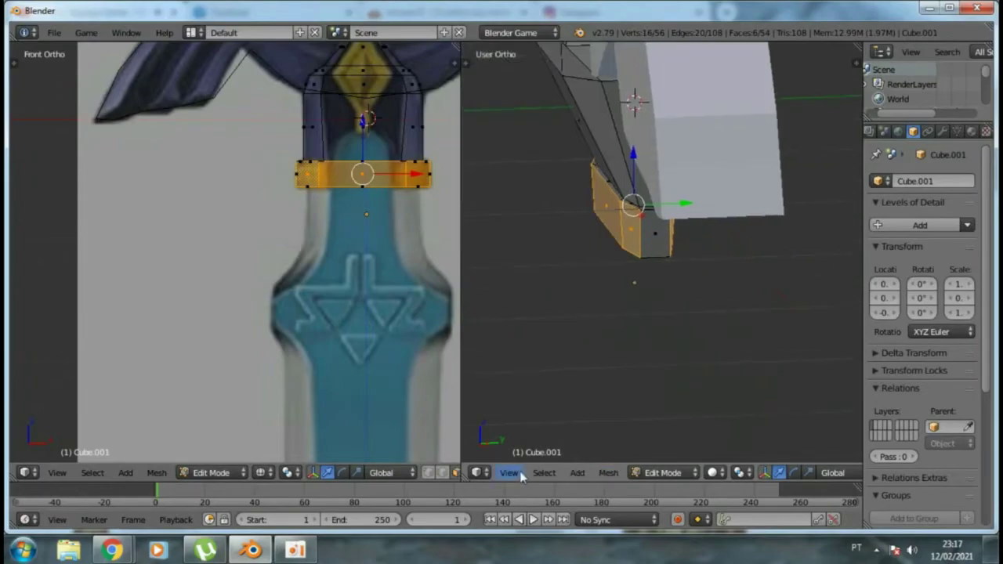
pyautogui.moveTo(616, 196); pyautogui.dragTo(813, 287, button='middle')
pyautogui.rightClick(757, 271)
pyautogui.moveTo(757, 271)
pyautogui.mouseDown(button='middle')
pyautogui.moveTo(507, 212)
pyautogui.moveTo(768, 217)
pyautogui.mouseUp(button='middle')
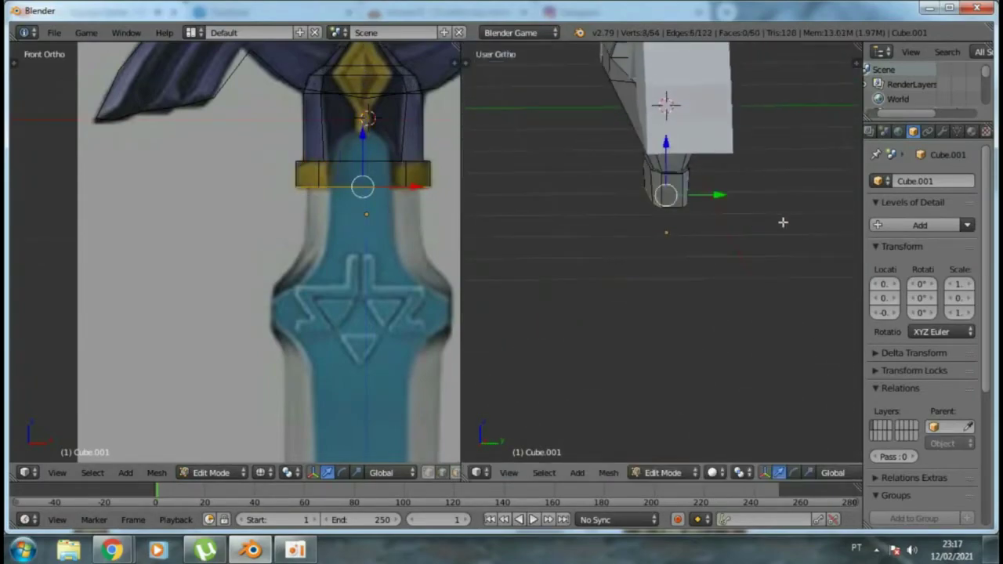
pyautogui.hotkey('ctrl', 'z')
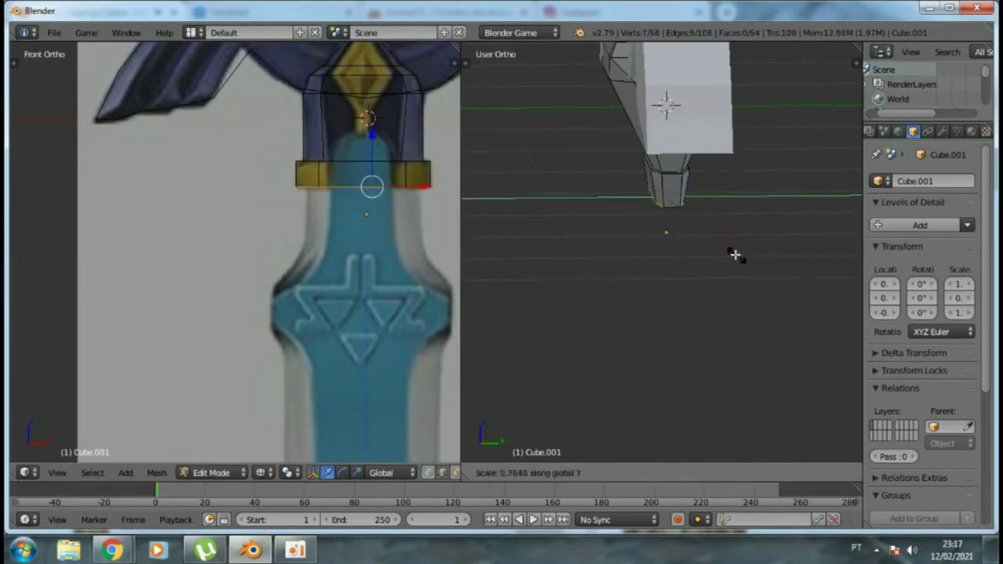
pyautogui.moveTo(734, 253)
pyautogui.mouseDown(button='middle')
pyautogui.moveTo(698, 169)
pyautogui.moveTo(466, 221)
pyautogui.moveTo(669, 196)
pyautogui.moveTo(650, 213)
pyautogui.mouseUp(button='middle')
pyautogui.press('Escape')
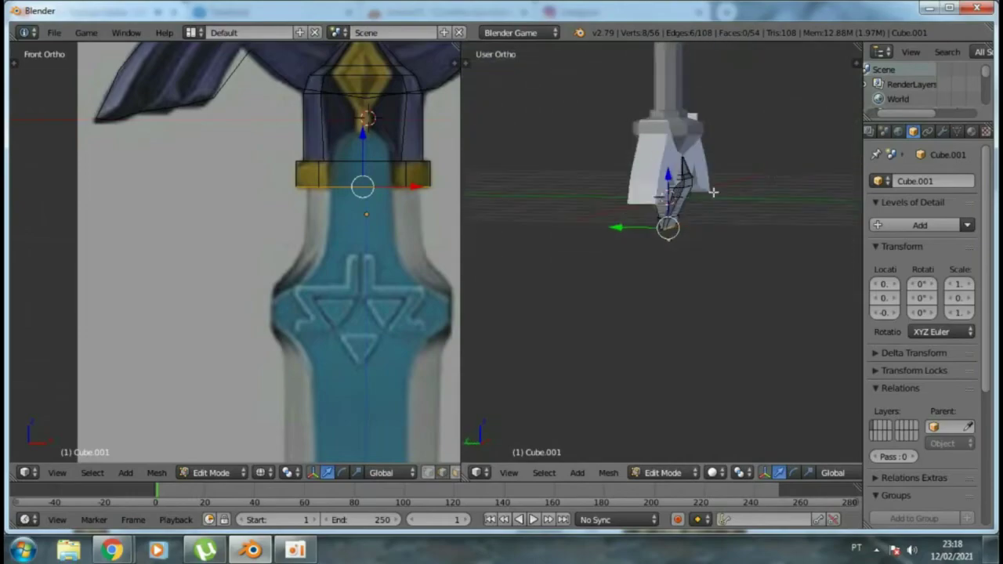
pyautogui.press('Tab')
pyautogui.hotkey('ctrl', 'z')
pyautogui.moveTo(748, 234)
pyautogui.mouseDown(button='middle')
pyautogui.moveTo(557, 254)
pyautogui.moveTo(616, 258)
pyautogui.moveTo(345, 210)
pyautogui.mouseUp(button='middle')
# Move the handle's top edge loop up against the gold band
pyautogui.scroll(1, 345, 210)
pyautogui.scroll(1, 345, 210)
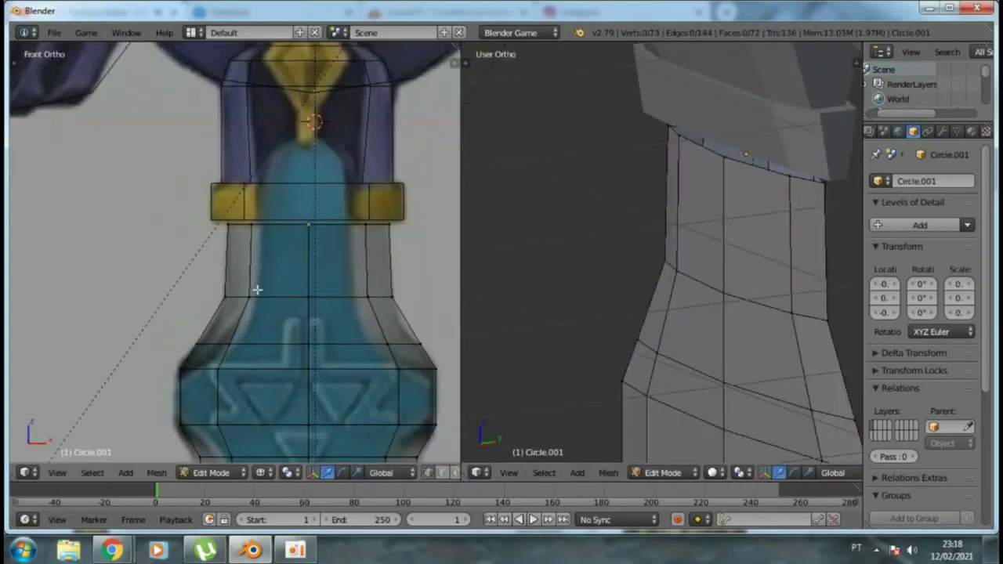
pyautogui.keyDown('alt'); pyautogui.rightClick(306, 222); pyautogui.keyUp('alt')
pyautogui.press('g')
pyautogui.click(309, 169)
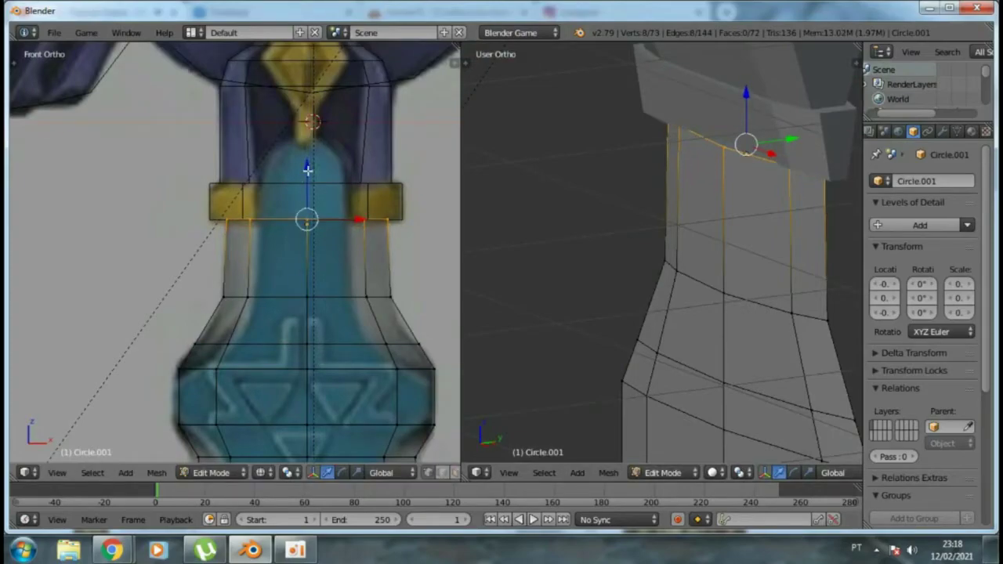
# Switch to face selection and select the loops around the gold band
pyautogui.moveTo(650, 113); pyautogui.dragTo(717, 146, button='middle')
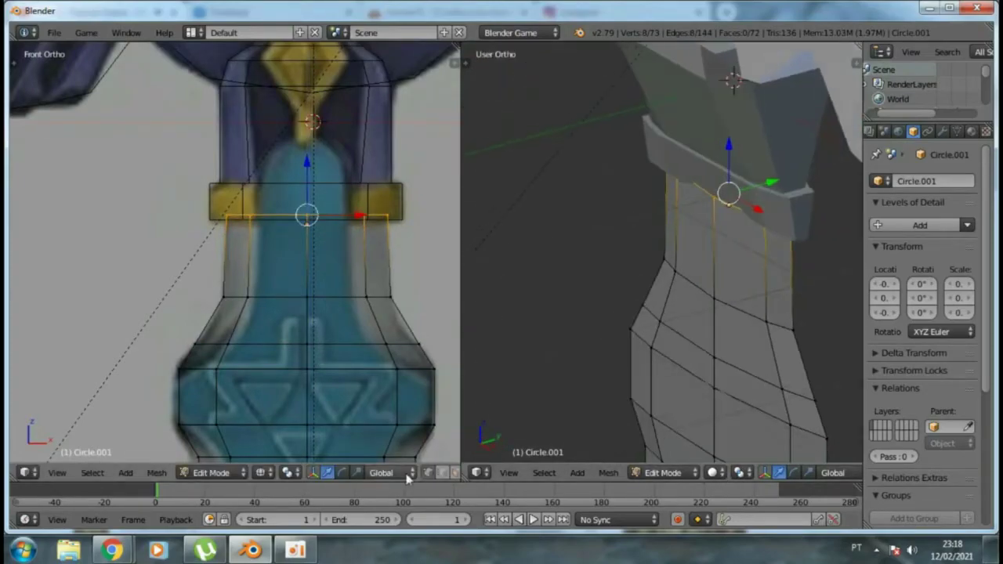
pyautogui.keyDown('ctrl'); pyautogui.click(341, 473); pyautogui.keyUp('ctrl')
pyautogui.press('s')
pyautogui.press('Escape')
pyautogui.moveTo(531, 229); pyautogui.dragTo(409, 498, button='middle')
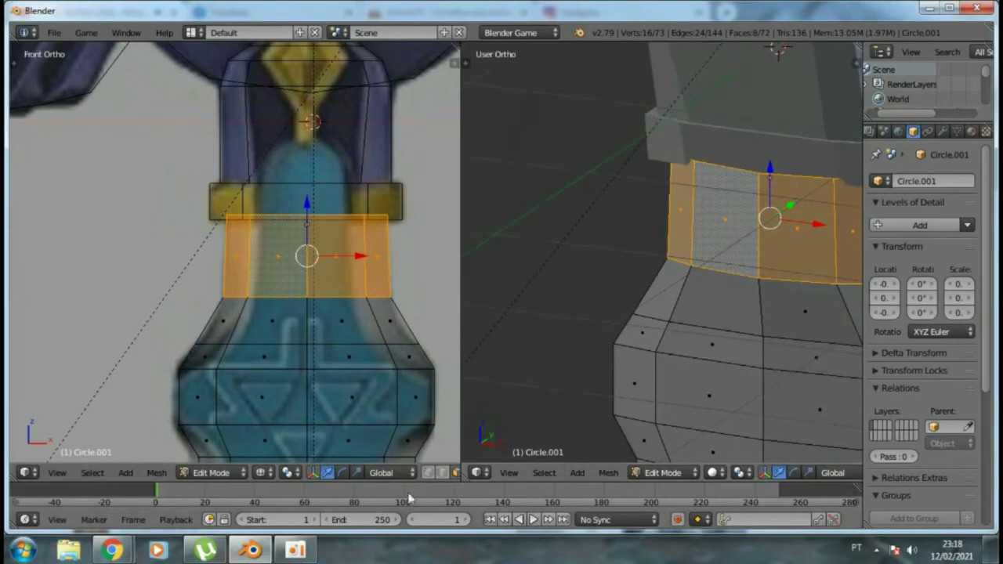
pyautogui.rightClick(317, 221)
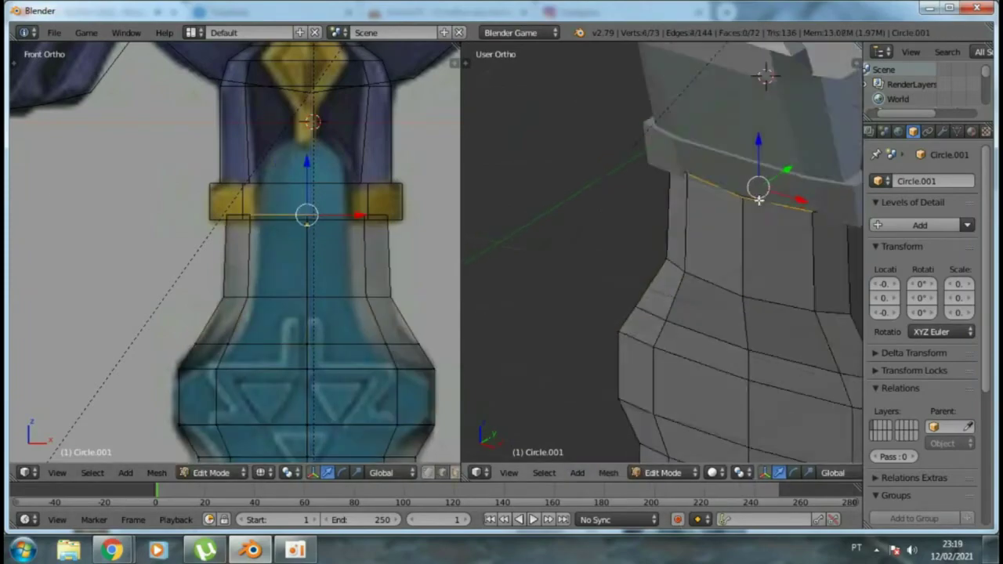
pyautogui.moveTo(549, 275); pyautogui.dragTo(596, 259, button='middle')
pyautogui.scroll(-2, 549, 313)
# Extrude the handle's top loop 0.435 up into the hilt and shrink it
pyautogui.press('a')
pyautogui.keyDown('alt'); pyautogui.rightClick(437, 247); pyautogui.keyUp('alt')
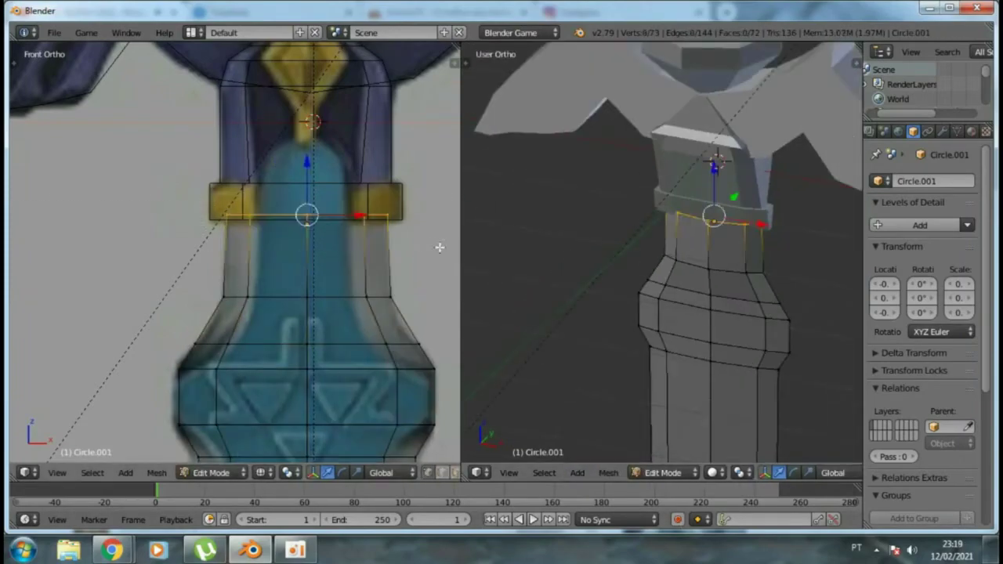
pyautogui.press('e')
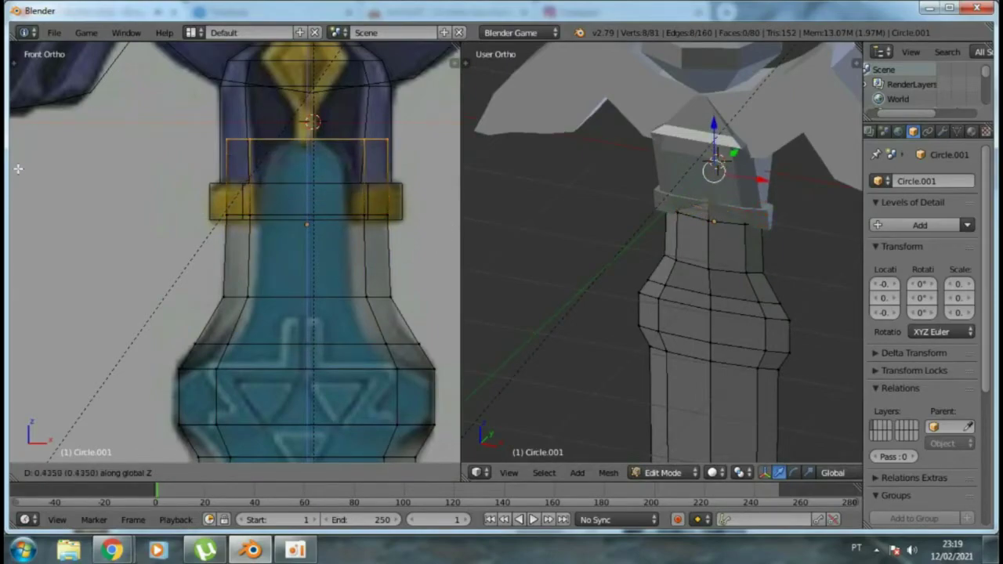
pyautogui.click(347, 175)
pyautogui.press('s')
pyautogui.click(363, 168)
pyautogui.moveTo(596, 235); pyautogui.dragTo(649, 206, button='middle')
# Scale the guard piece's top vertices along Y with proportional editing on
pyautogui.press('Tab')
pyautogui.rightClick(688, 152)
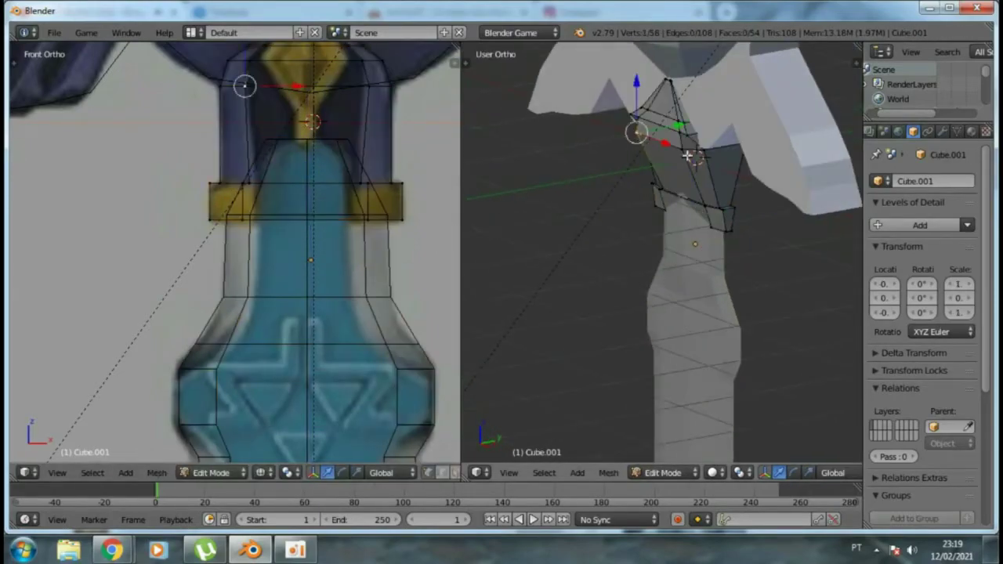
pyautogui.press('Tab')
pyautogui.moveTo(688, 152); pyautogui.dragTo(639, 146, button='middle')
pyautogui.press('s')
pyautogui.press('y')
pyautogui.press('o')
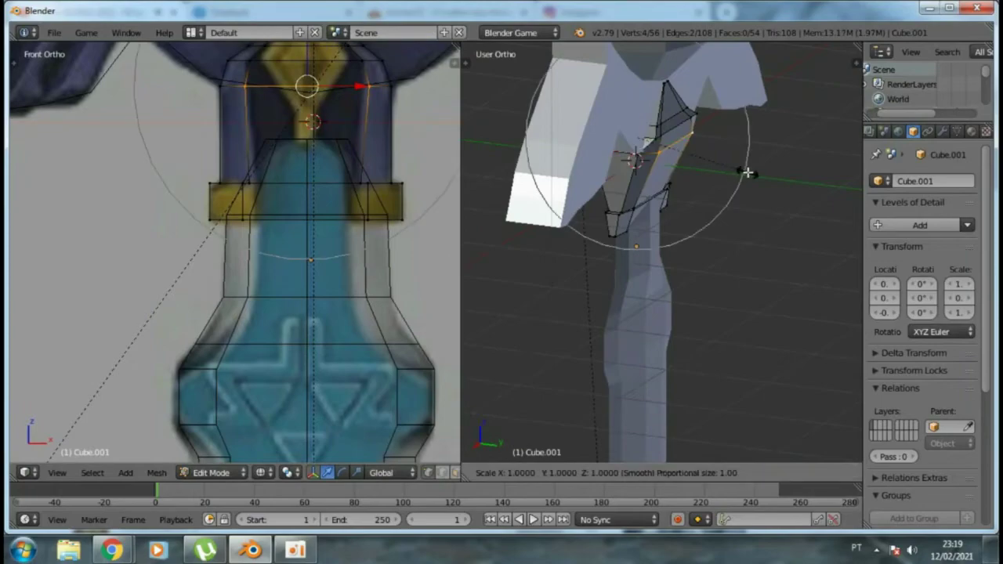
pyautogui.click(727, 176)
pyautogui.moveTo(727, 176)
pyautogui.mouseDown(button='middle')
pyautogui.moveTo(784, 177)
pyautogui.moveTo(795, 198)
pyautogui.mouseUp(button='middle')
pyautogui.scroll(3, 791, 178)
pyautogui.scroll(-5, 700, 283)
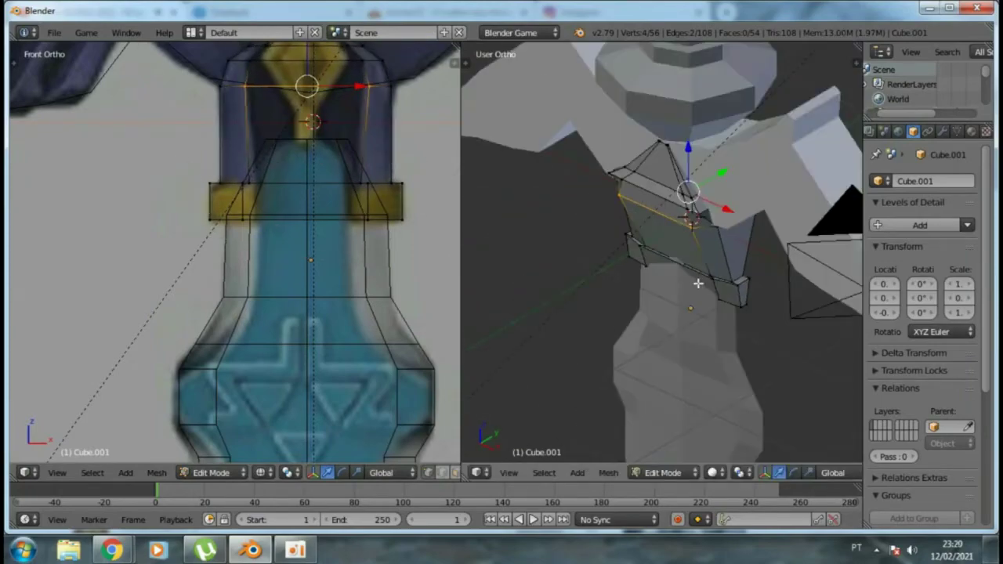
pyautogui.press('Tab')
# Select the handle's upper face loop and scale it about 1.35 along Y
pyautogui.rightClick(670, 290)
pyautogui.press('Tab')
pyautogui.keyDown('alt'); pyautogui.rightClick(267, 208); pyautogui.keyUp('alt')
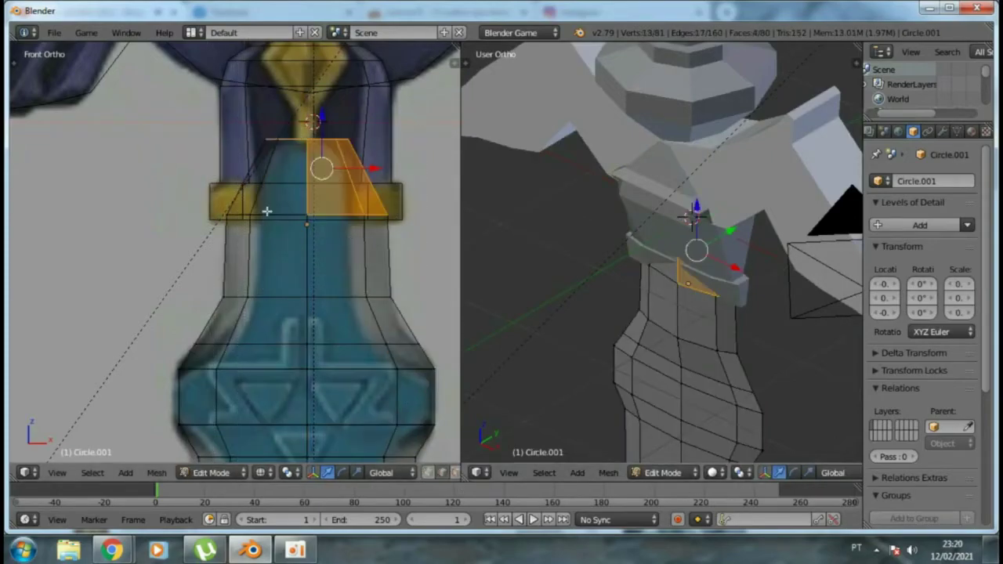
pyautogui.press('a')
pyautogui.keyDown('alt'); pyautogui.rightClick(350, 257); pyautogui.keyUp('alt')
pyautogui.keyDown('alt'); pyautogui.keyDown('shift'); pyautogui.rightClick(334, 176); pyautogui.keyUp('shift'); pyautogui.keyUp('alt')
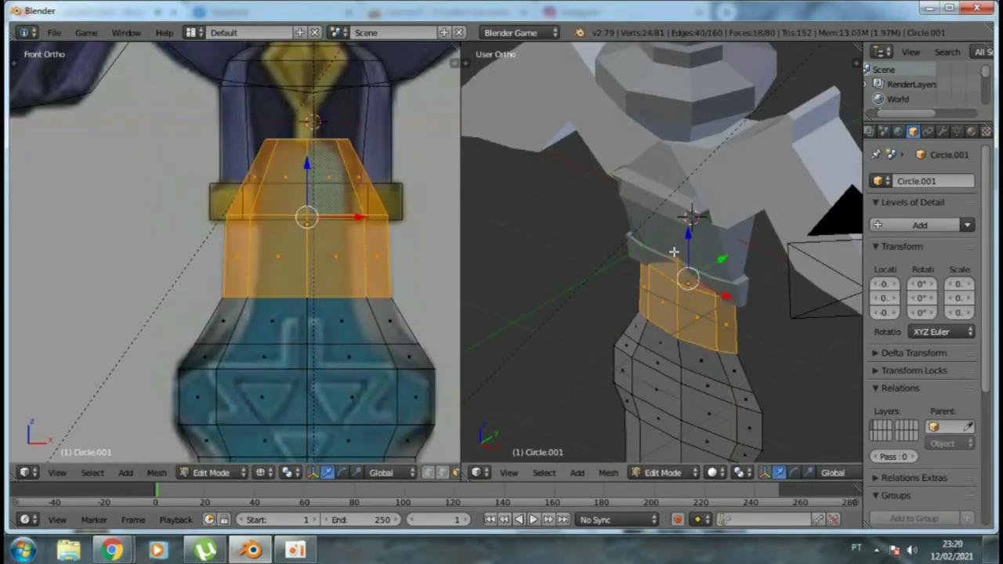
pyautogui.press('a')
pyautogui.keyDown('alt'); pyautogui.rightClick(350, 257); pyautogui.keyUp('alt')
pyautogui.press('s')
pyautogui.press('y')
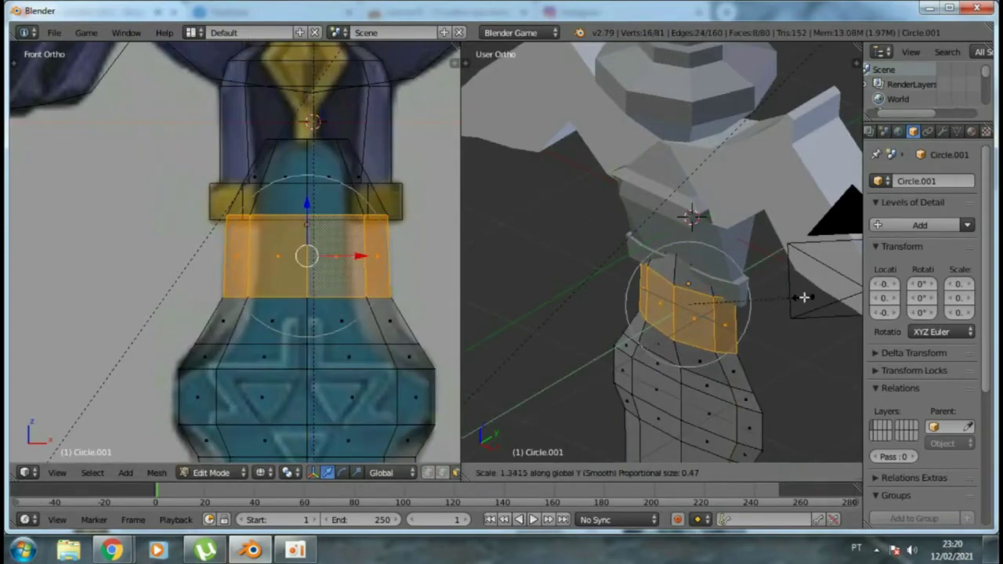
pyautogui.click(804, 297)
pyautogui.press('a')
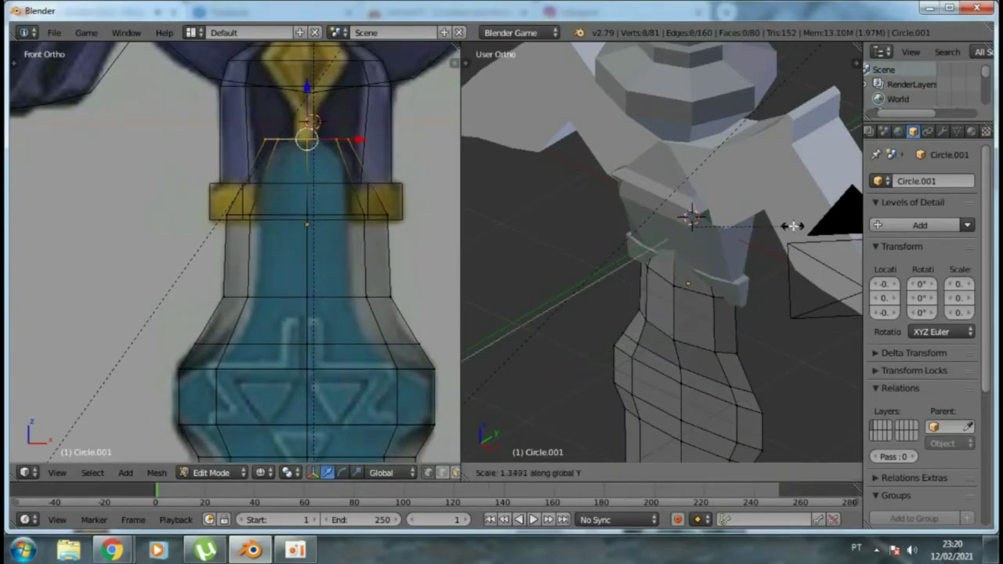
# Confirm the handle depth scaling and return to Object Mode
pyautogui.click(812, 280)
pyautogui.press('Tab')
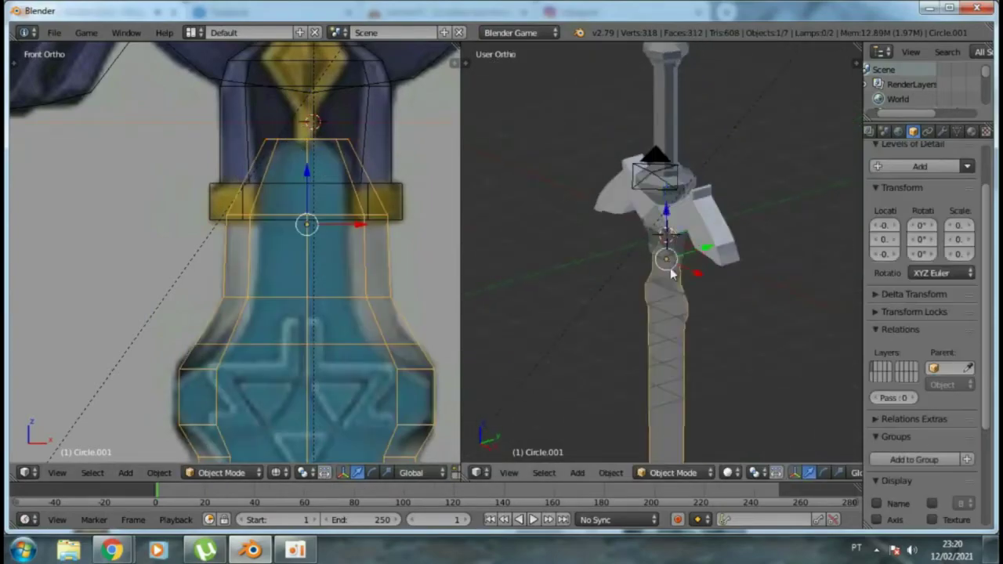
pyautogui.moveTo(705, 274)
pyautogui.mouseDown(button='middle')
pyautogui.moveTo(643, 276)
pyautogui.moveTo(825, 211)
pyautogui.moveTo(752, 251)
pyautogui.mouseUp(button='middle')
pyautogui.scroll(-4, 752, 250)
# Maximize the view, switch to Front view, and rotate the sword with Numpad 4, ending in wireframe
pyautogui.hotkey('ctrl', 'Up')
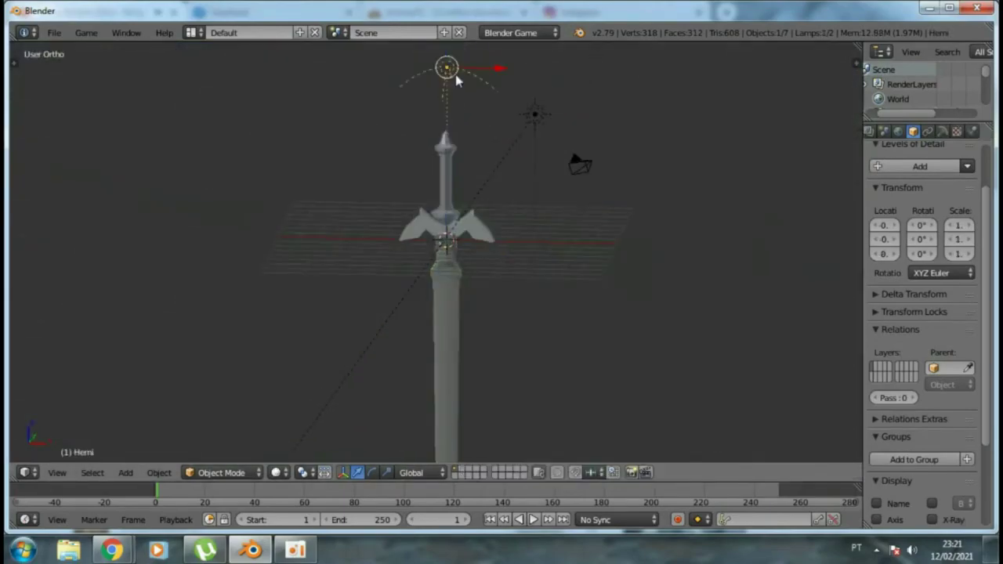
pyautogui.press('a')
pyautogui.press('KP_1')
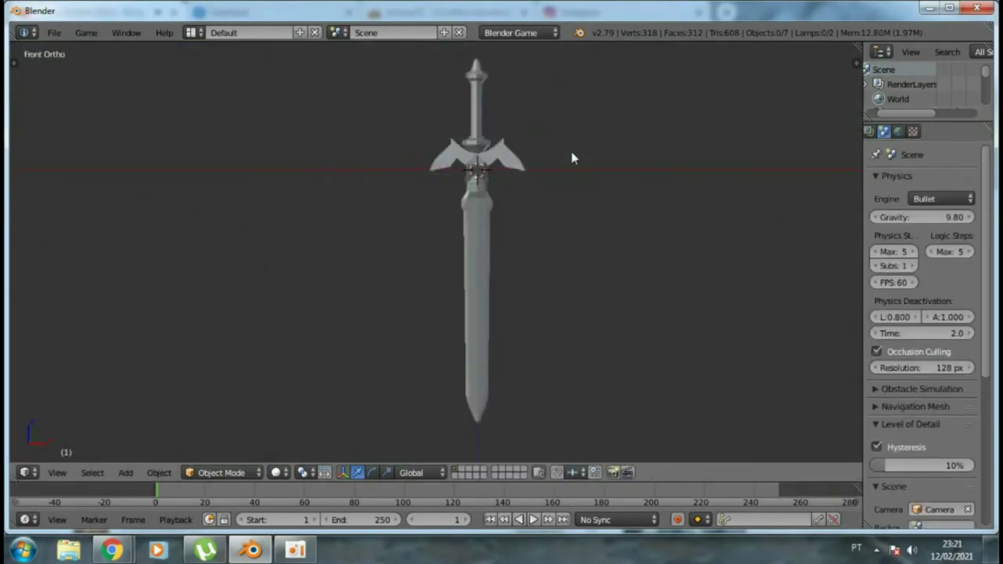
pyautogui.press('KP_4')
pyautogui.press('KP_4')
pyautogui.press('KP_4')
pyautogui.press('KP_4')
pyautogui.press('KP_4')
pyautogui.press('KP_4')
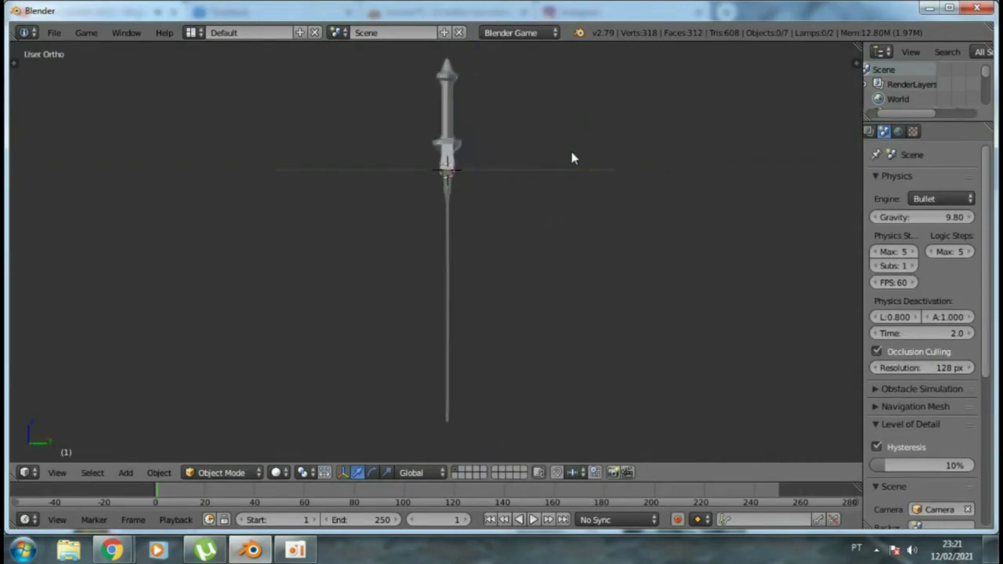
pyautogui.press('KP_4')
pyautogui.press('KP_4')
pyautogui.press('KP_4')
pyautogui.press('KP_4')
pyautogui.press('KP_4')
pyautogui.press('KP_4')
pyautogui.press('KP_4')
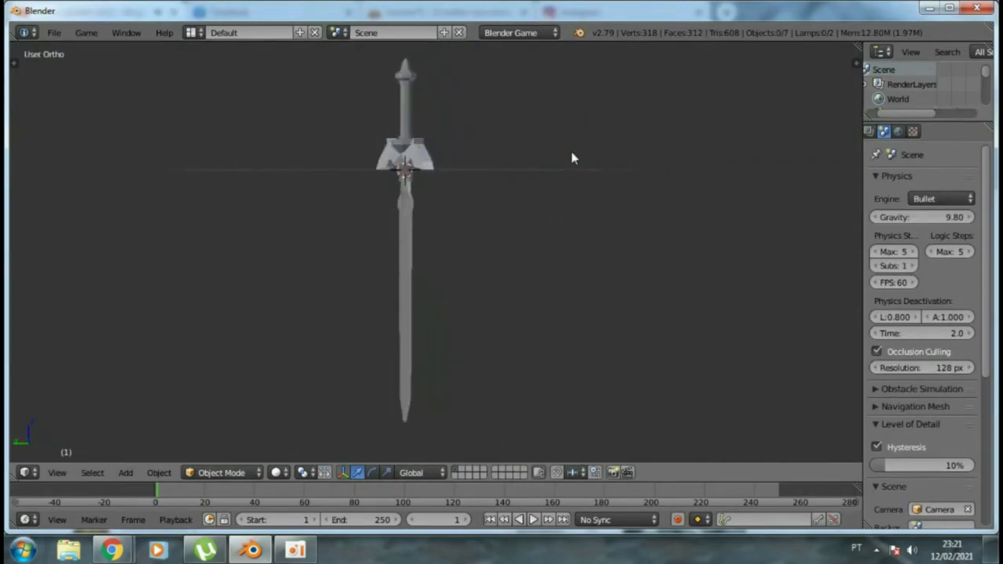
pyautogui.press('KP_4')
pyautogui.press('KP_4')
pyautogui.press('KP_4')
pyautogui.press('KP_4')
pyautogui.press('KP_4')
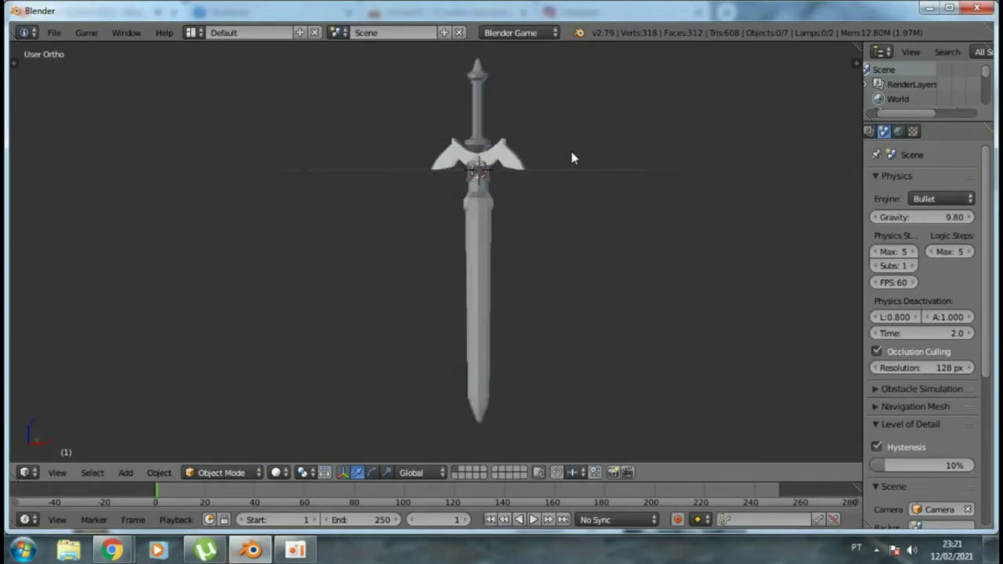
pyautogui.press('z')
pyautogui.press('KP_4')
pyautogui.press('KP_4')
pyautogui.press('KP_4')
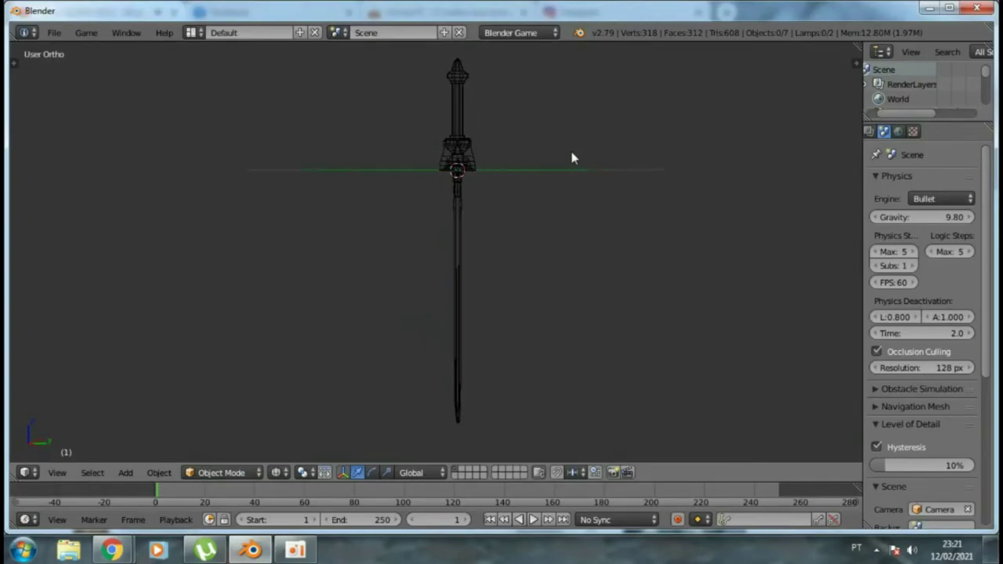
pyautogui.press('KP_4')
pyautogui.press('KP_4')
# Turn the wireframe sword further, then return to Front Ortho in solid shading
pyautogui.press('KP_4')
pyautogui.press('KP_4')
pyautogui.press('KP_4')
pyautogui.press('KP_4')
pyautogui.press('KP_4')
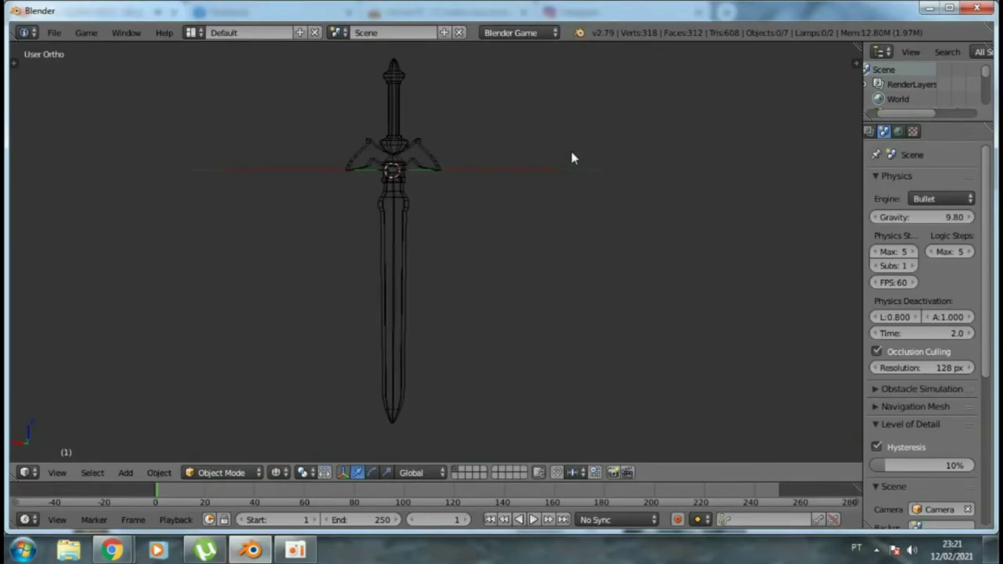
pyautogui.press('KP_4')
pyautogui.press('KP_4')
pyautogui.press('KP_4')
pyautogui.press('KP_4')
pyautogui.press('KP_4')
pyautogui.press('KP_4')
pyautogui.press('KP_4')
pyautogui.press('KP_4')
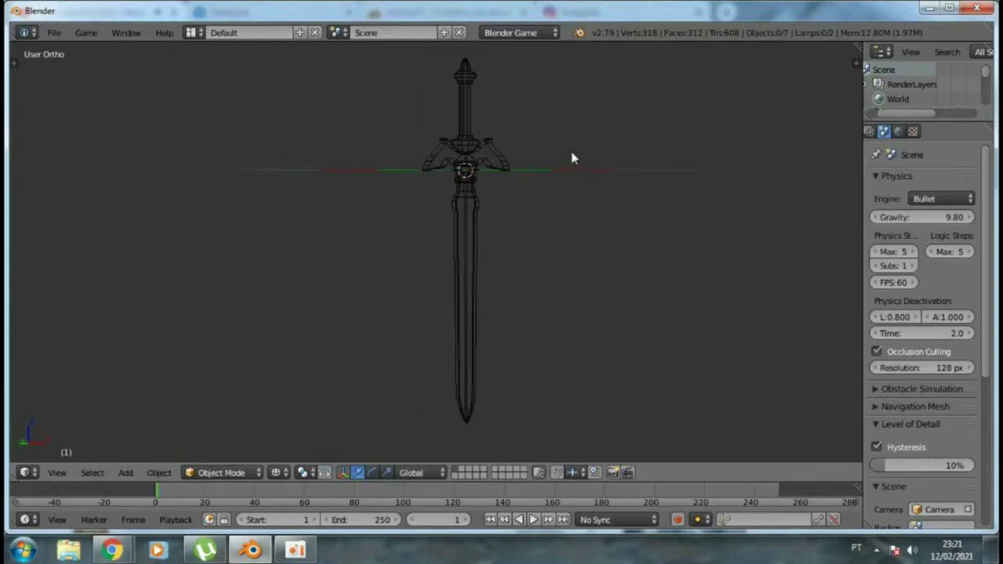
pyautogui.press('KP_4')
pyautogui.press('KP_4')
pyautogui.press('KP_4')
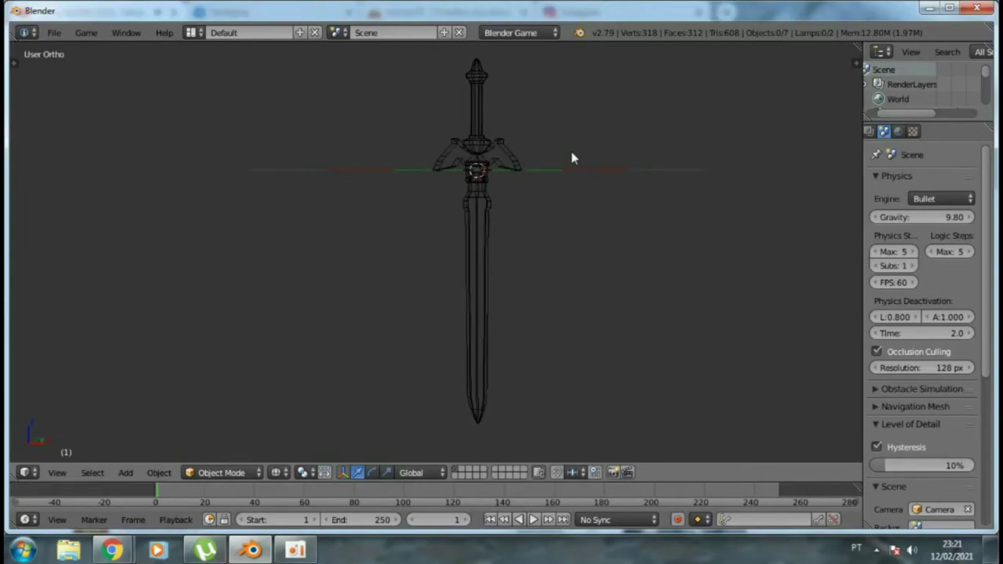
pyautogui.press('KP_1')
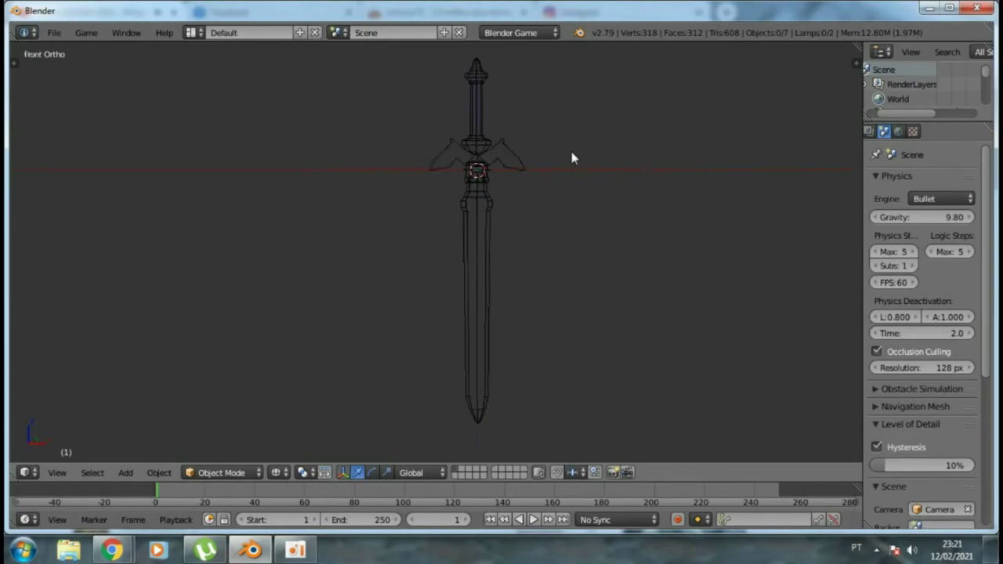
pyautogui.press('z')
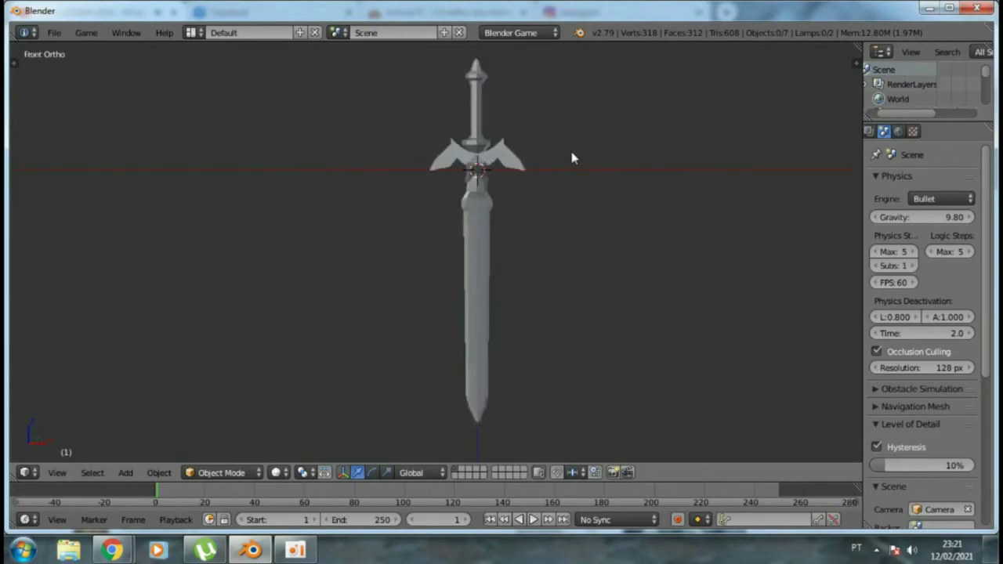